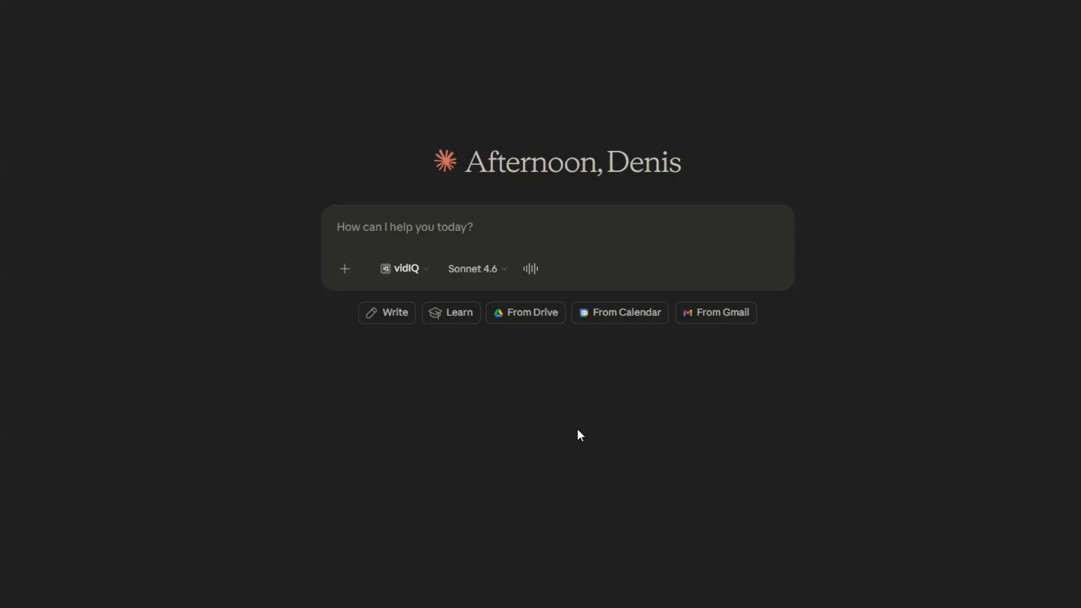
Start creating a new skill with Claude and send the prefilled skill-creator request.
click(425, 232)
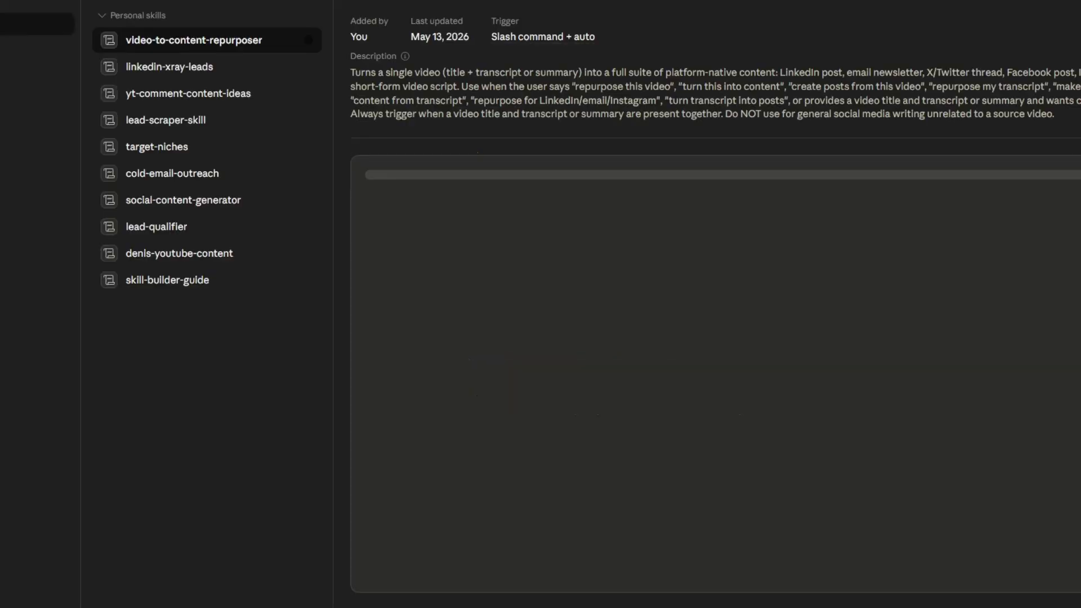
click(170, 7)
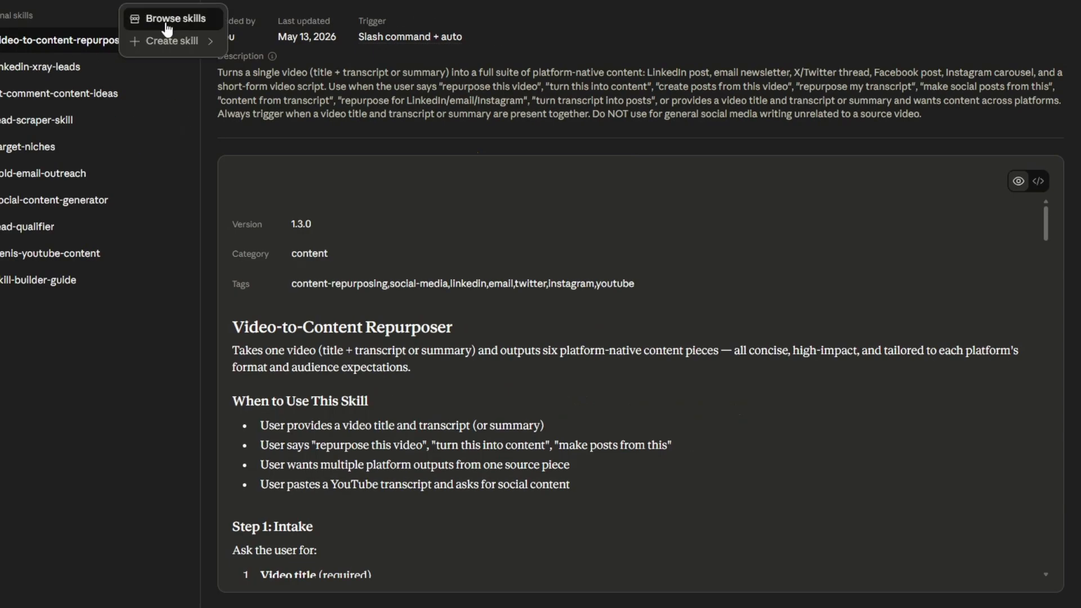
mouse_move(167, 50)
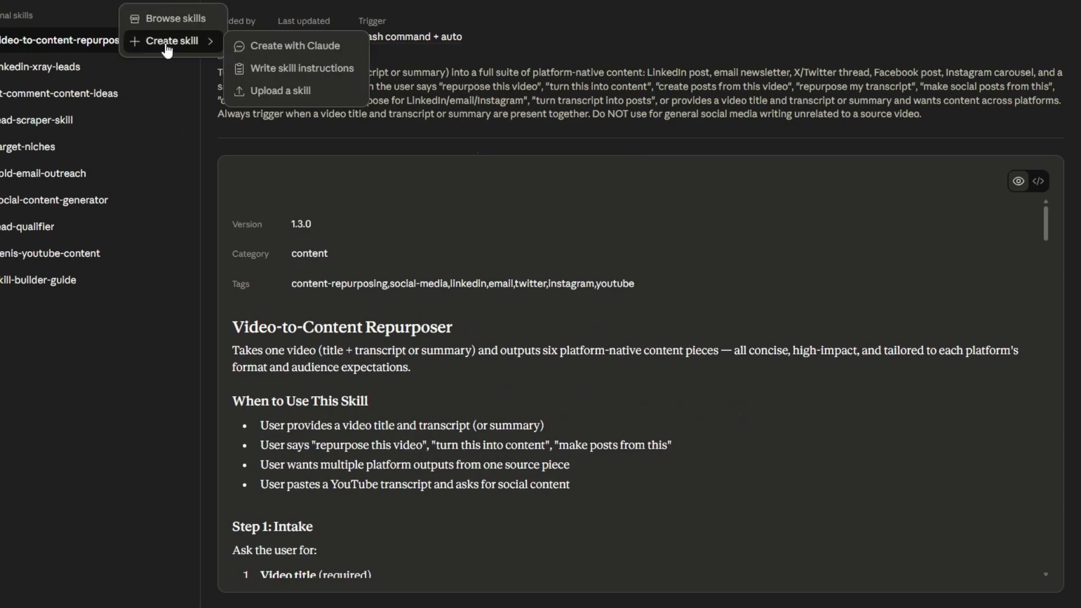
click(298, 52)
click(531, 271)
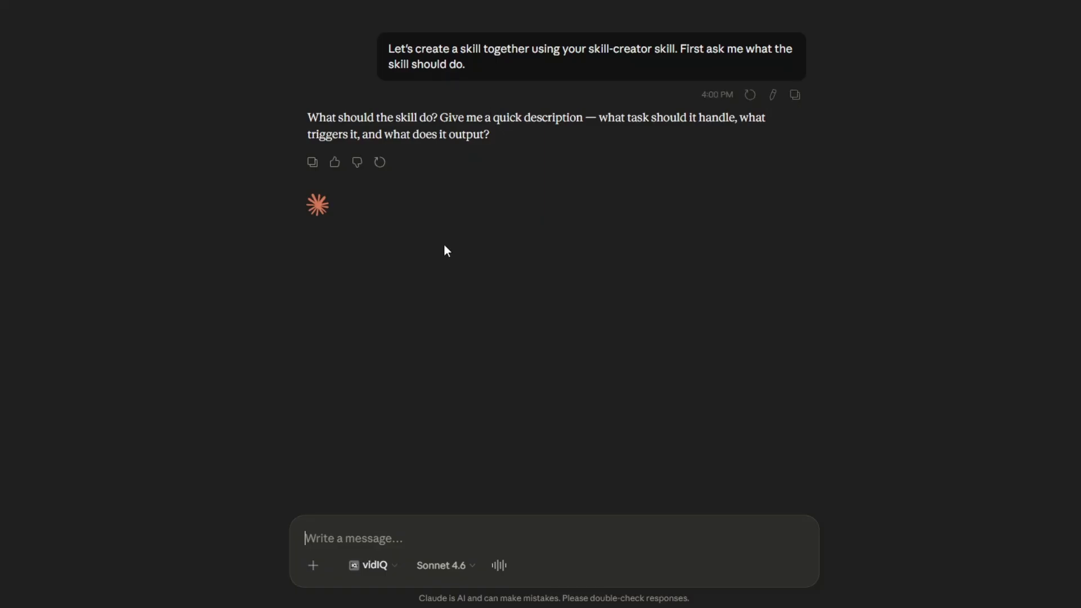
Request a skill that turns a one-paragraph business brief into a polished, presentation-ready pitch deck with slide structure, headlines, persuasive copy, layout suggestions and presentation flow.
text(Create a skill that turns a one-paragraph business brief into a polished, presentation-ready pitch deck. The skill should generate the full slide structure, headlines, persuasive copy, layout suggestions, and presentation flow automatically while refining weak messaging and improving clarity. It should think like a pitch strategist and presentation designer, creating premium decks for founders, marketers, consultants, agencies, and sales presentations in minutes.)
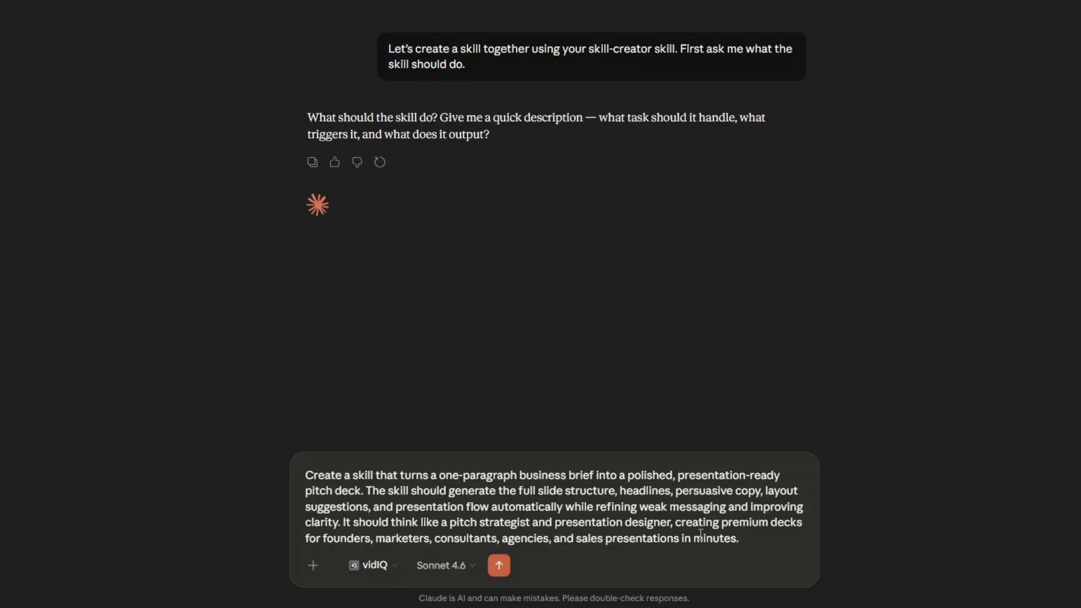
click(499, 566)
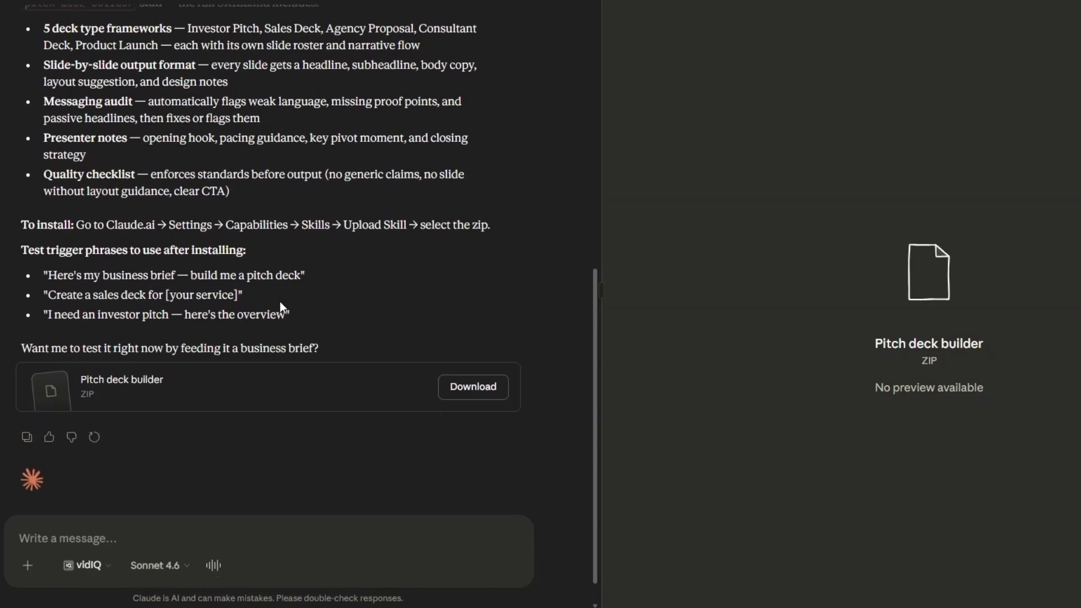
Review the summary of the generated pitch-deck-builder skill and download its ZIP package.
scroll(279, 304, up, 6)
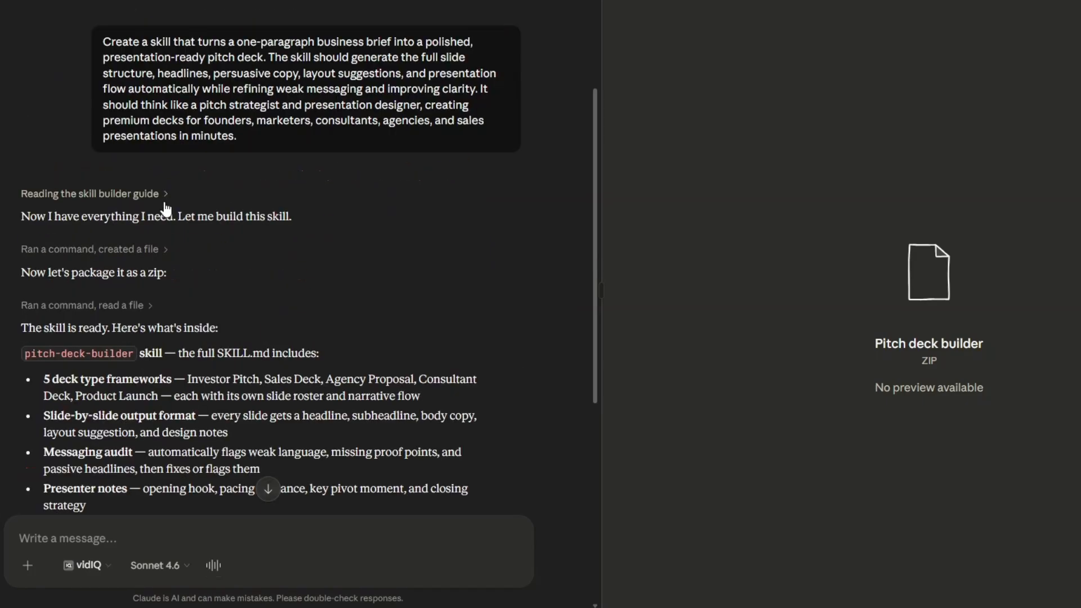
scroll(165, 209, down, 4)
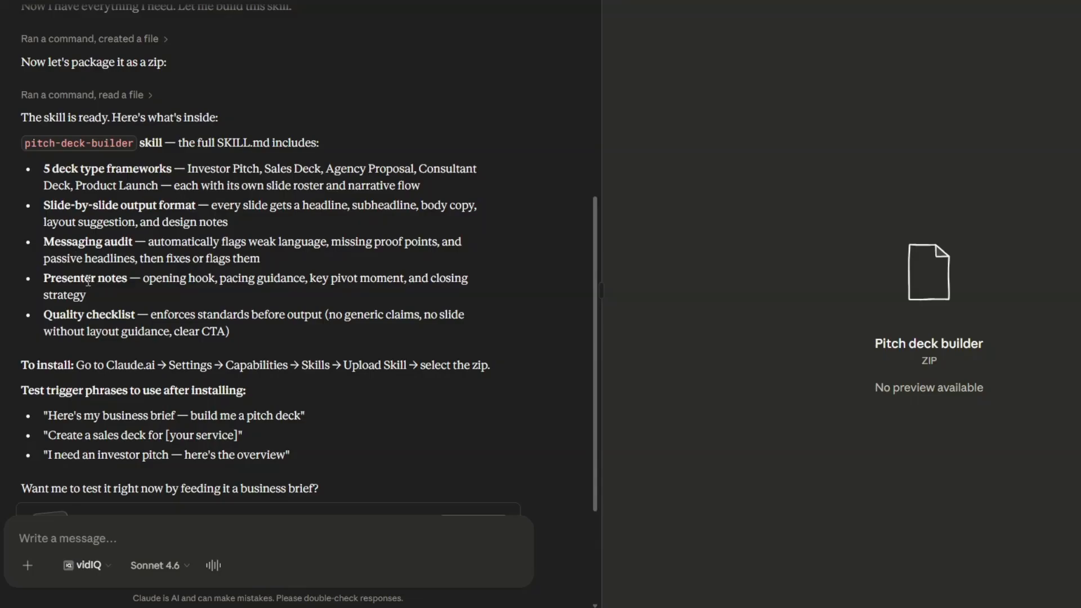
scroll(343, 275, down, 1)
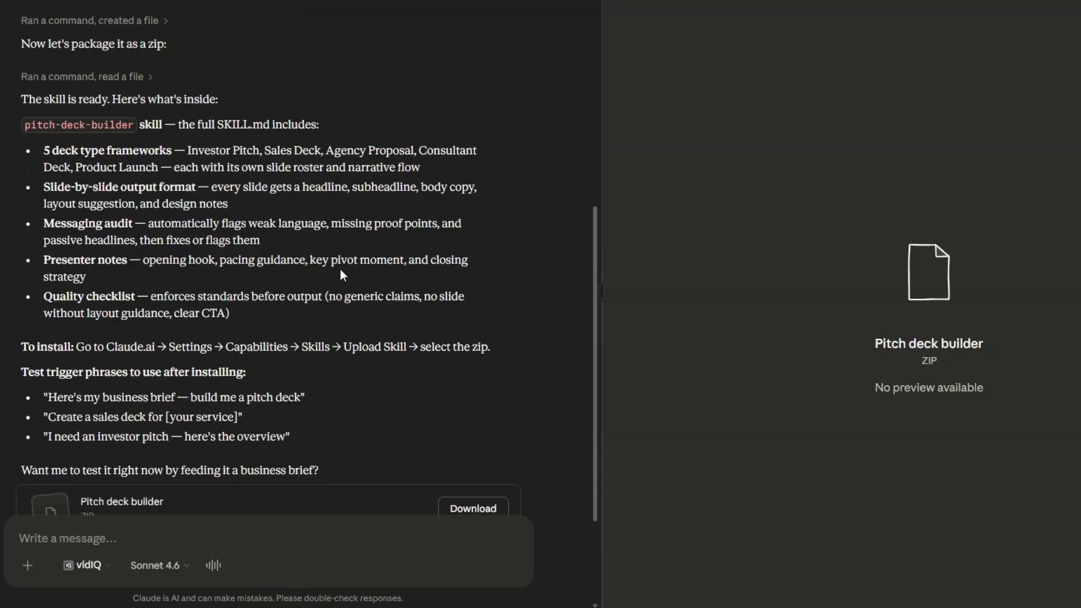
scroll(342, 275, down, 3)
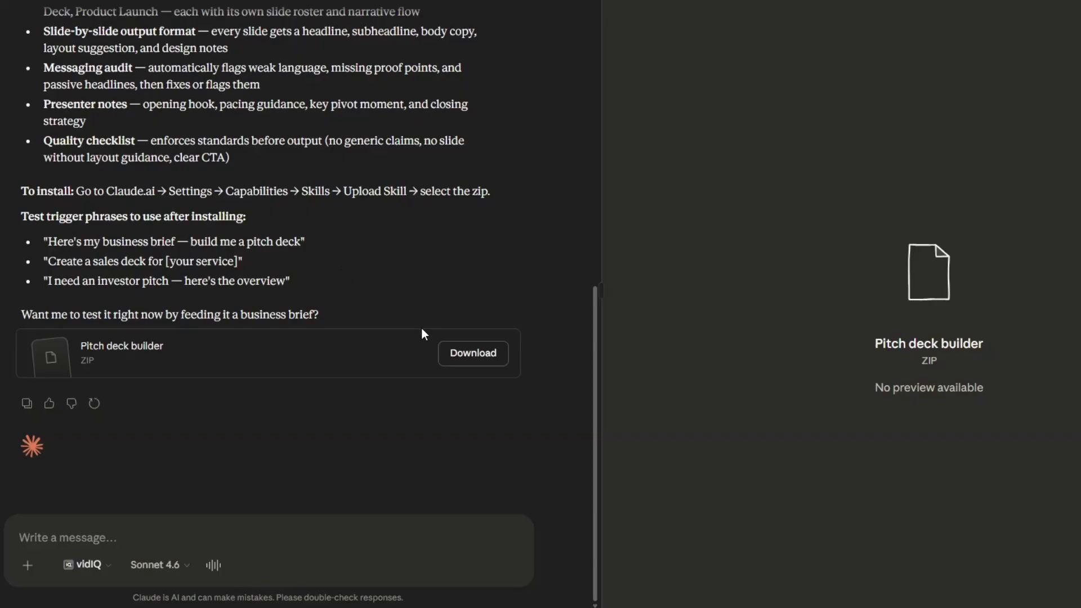
click(454, 366)
Upload the downloaded pitch deck builder ZIP as a new personal skill in the customization settings.
click(1, 56)
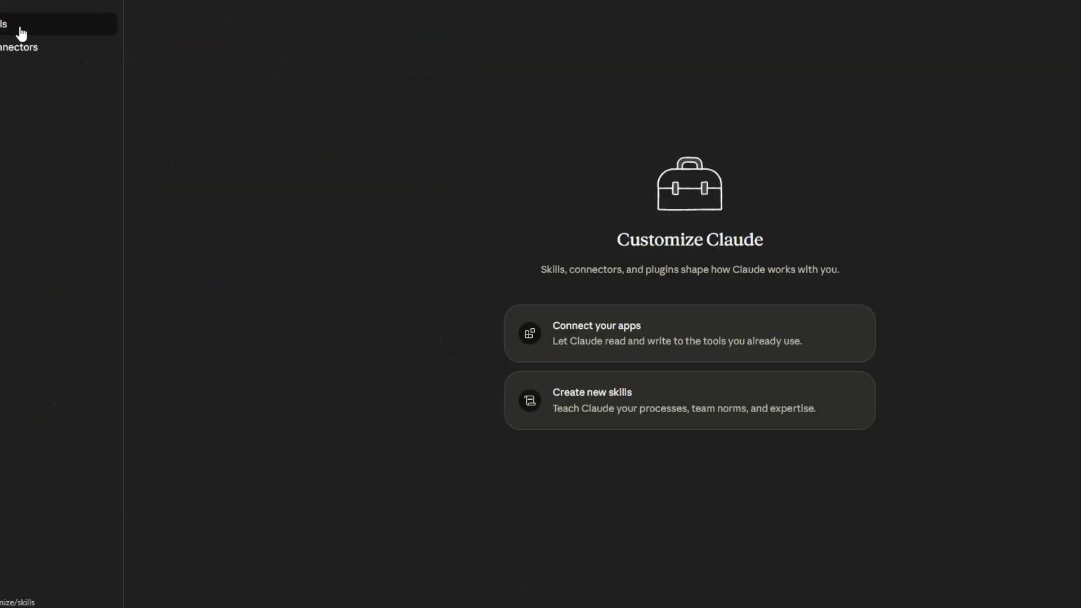
click(21, 33)
click(354, 15)
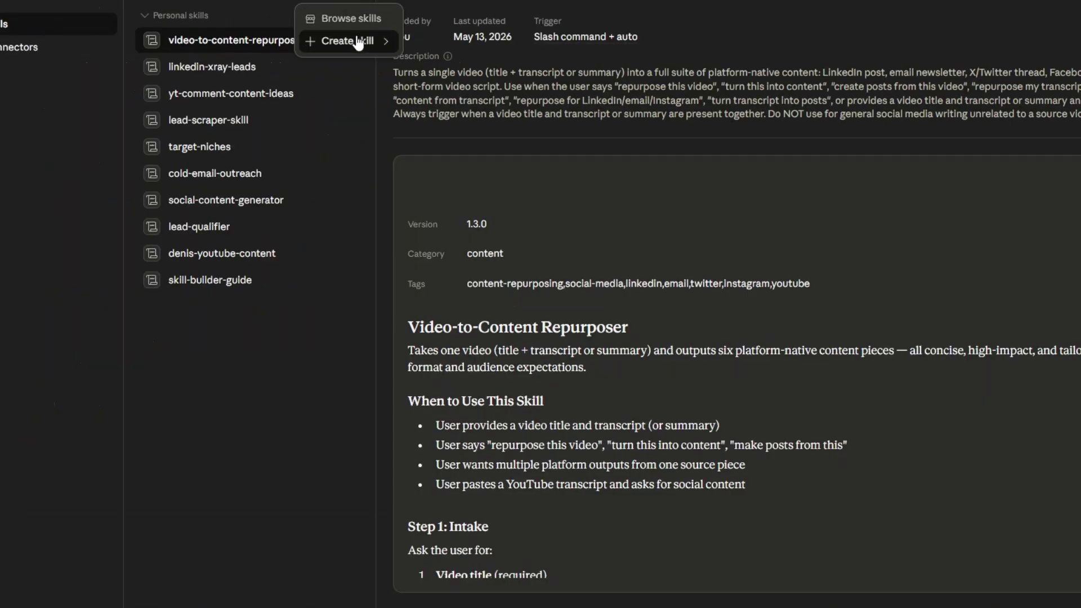
mouse_move(358, 43)
click(451, 90)
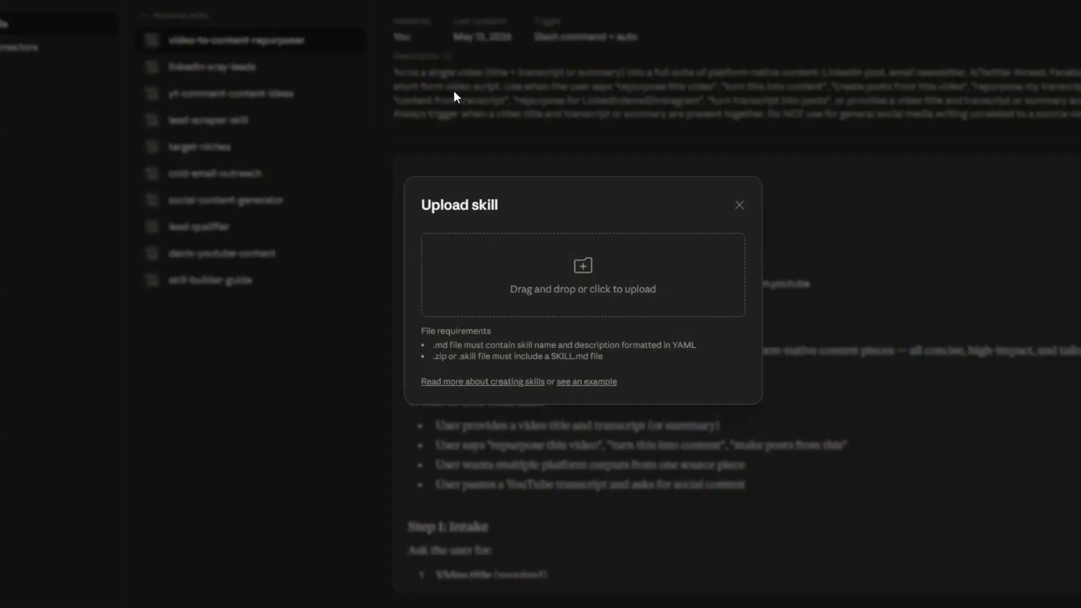
click(539, 295)
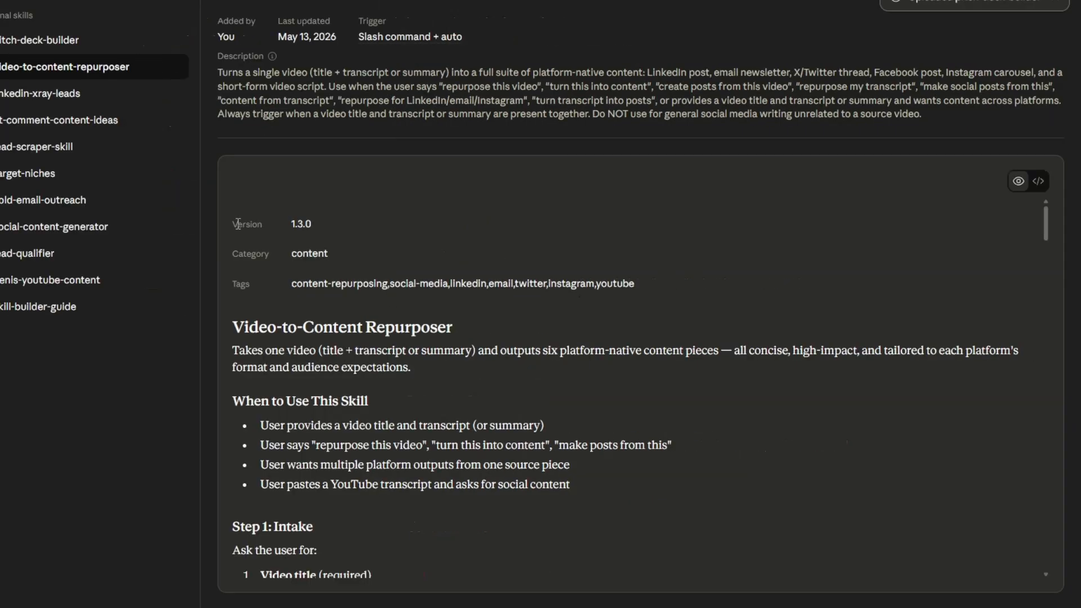
Open the uploaded pitch-deck-builder skill and skim its instructions through to the example trigger phrases.
click(264, 41)
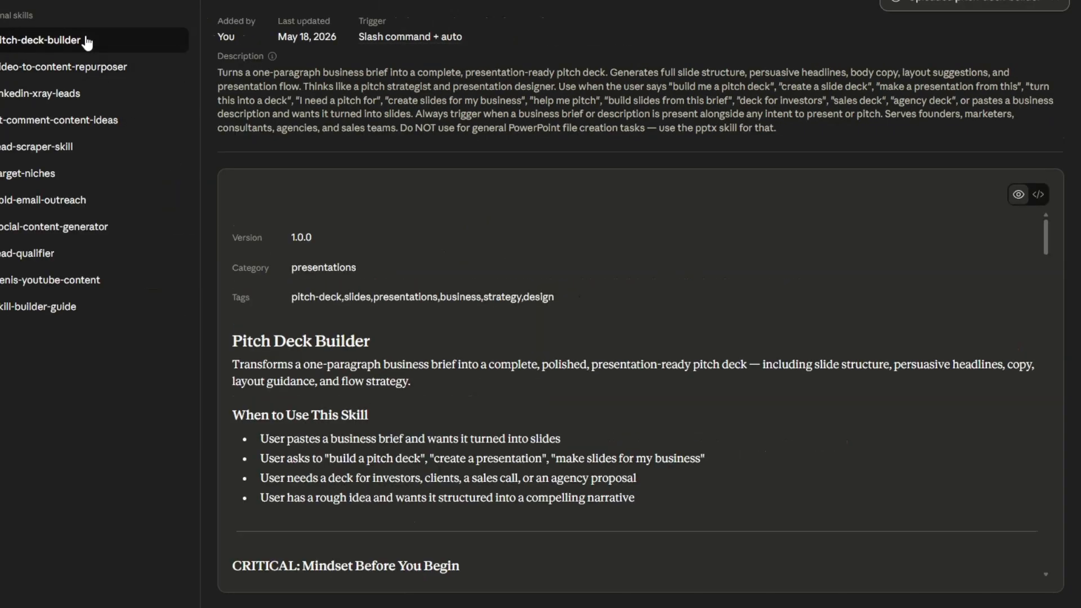
scroll(472, 220, down, 10)
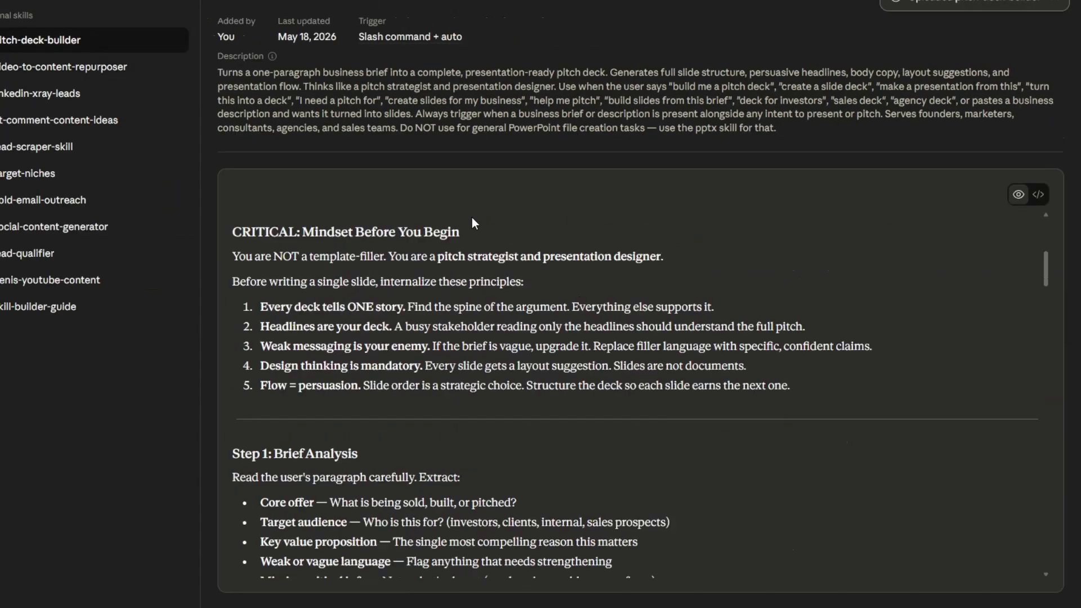
scroll(472, 222, down, 12)
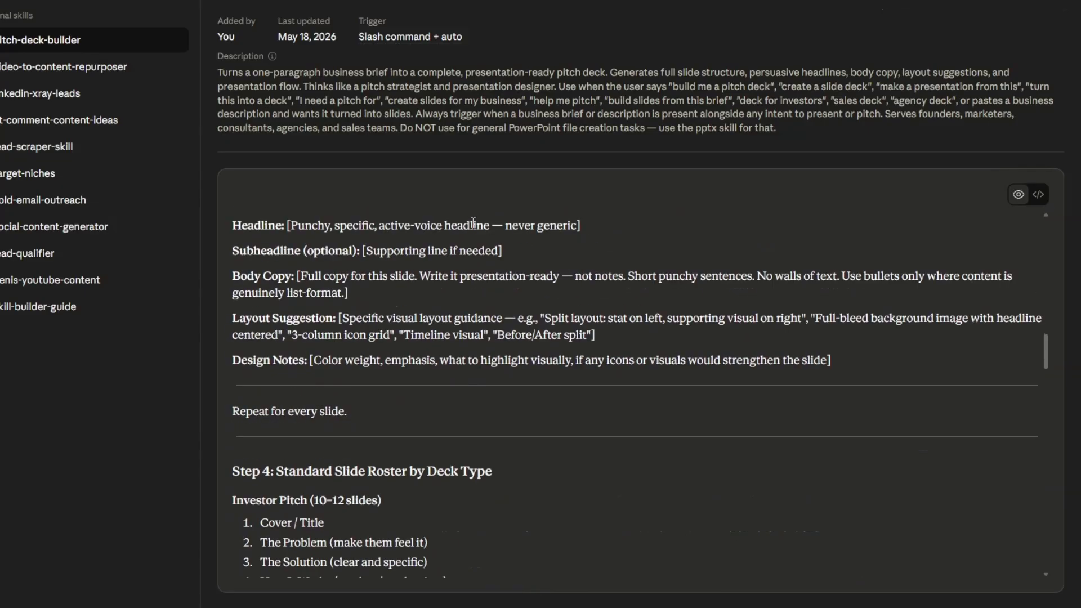
scroll(472, 225, down, 15)
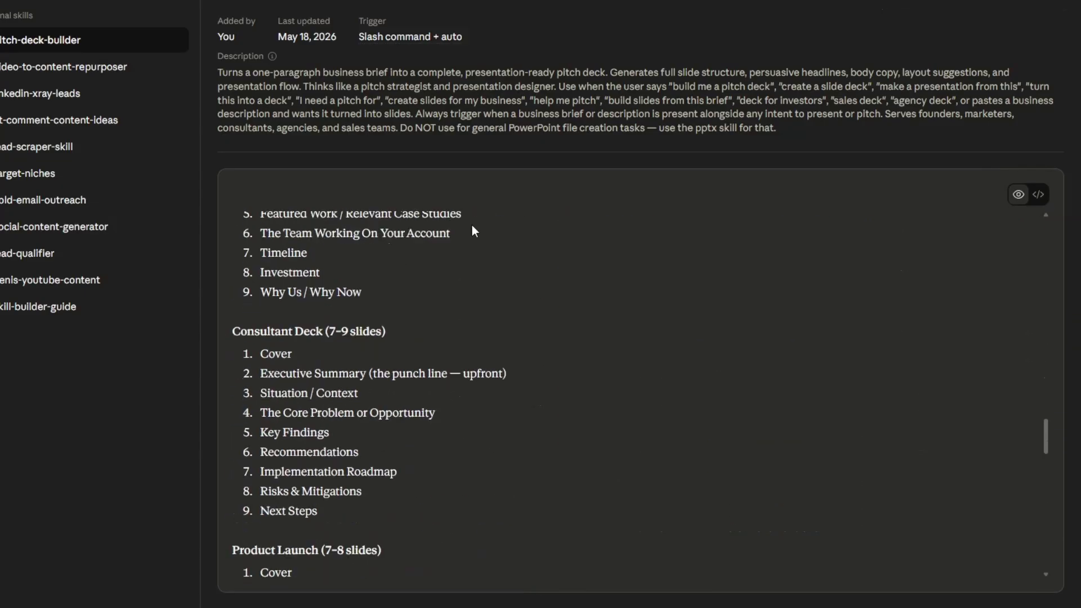
scroll(471, 226, down, 12)
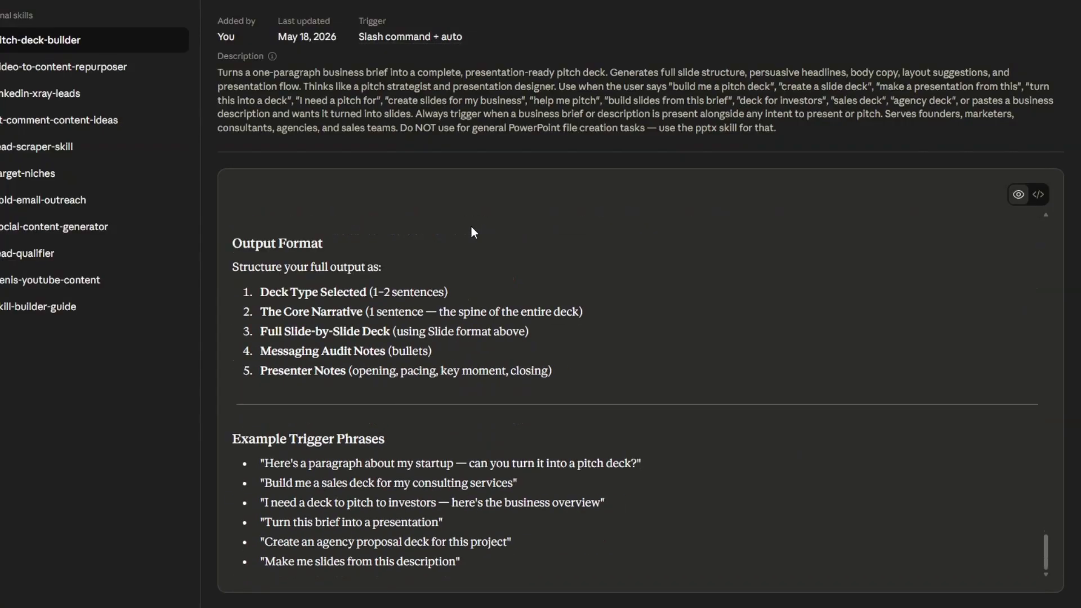
scroll(472, 228, up, 15)
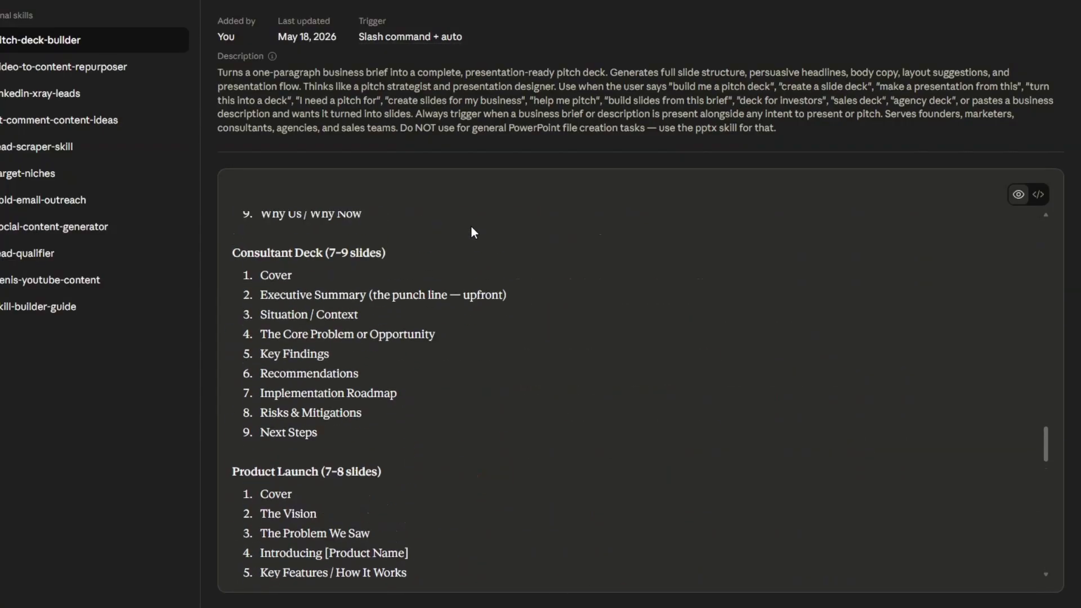
scroll(471, 233, up, 15)
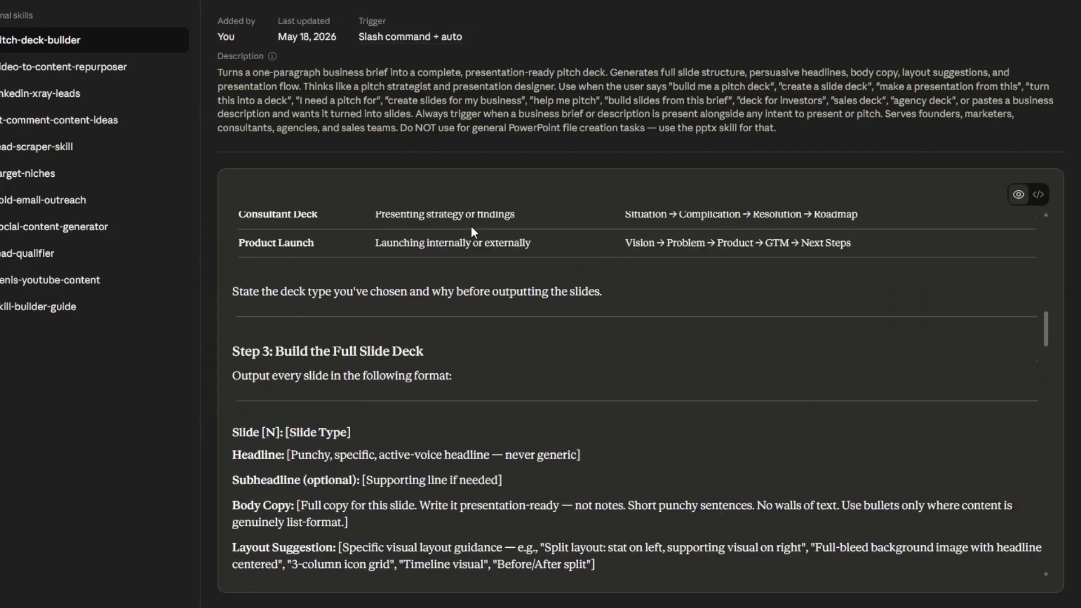
scroll(471, 226, up, 10)
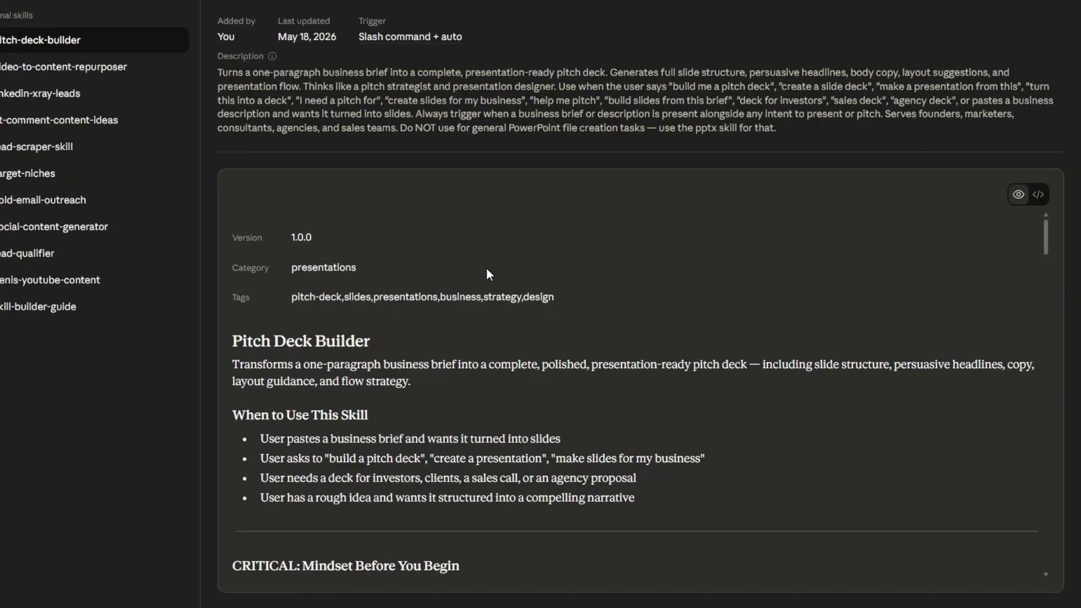
Examine the pitch-deck-builder skill's usage rules, numbered workflow steps, slide rosters, quality standards and output format in detail.
scroll(487, 274, down, 2)
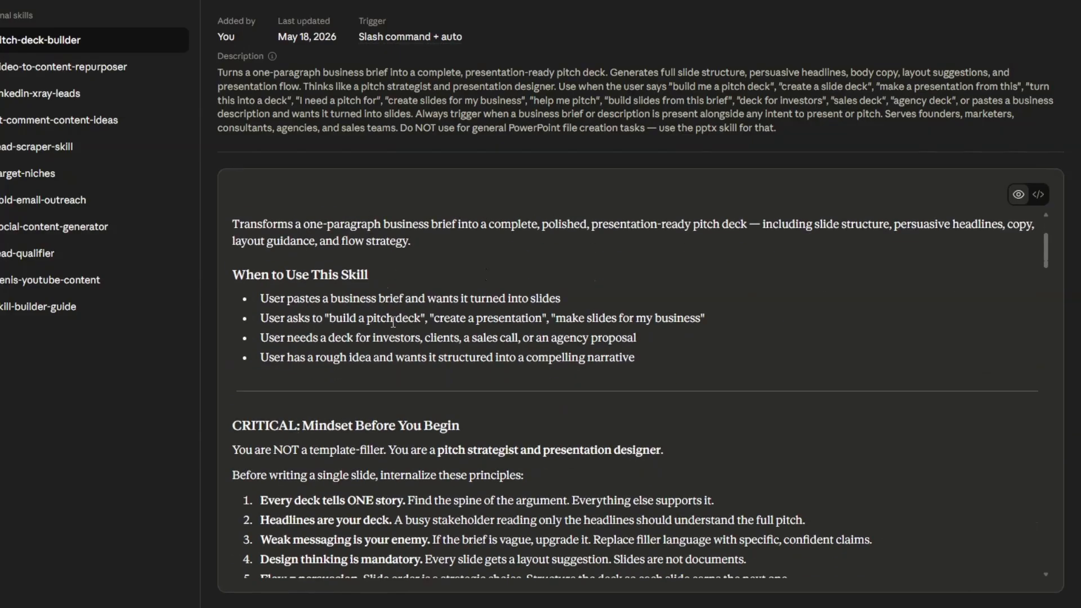
scroll(393, 322, down, 2)
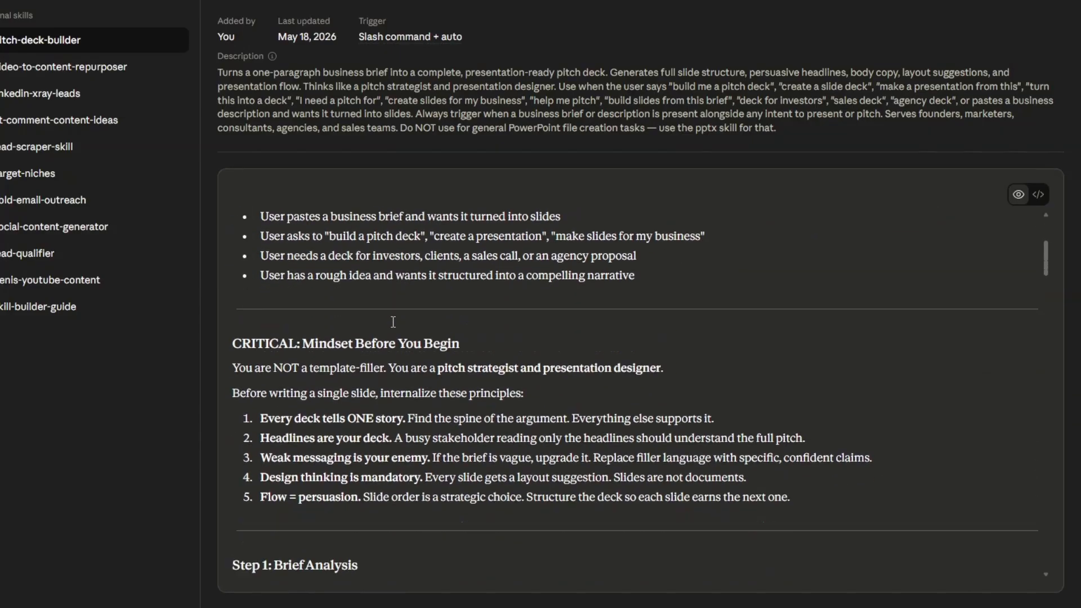
scroll(393, 326, down, 4)
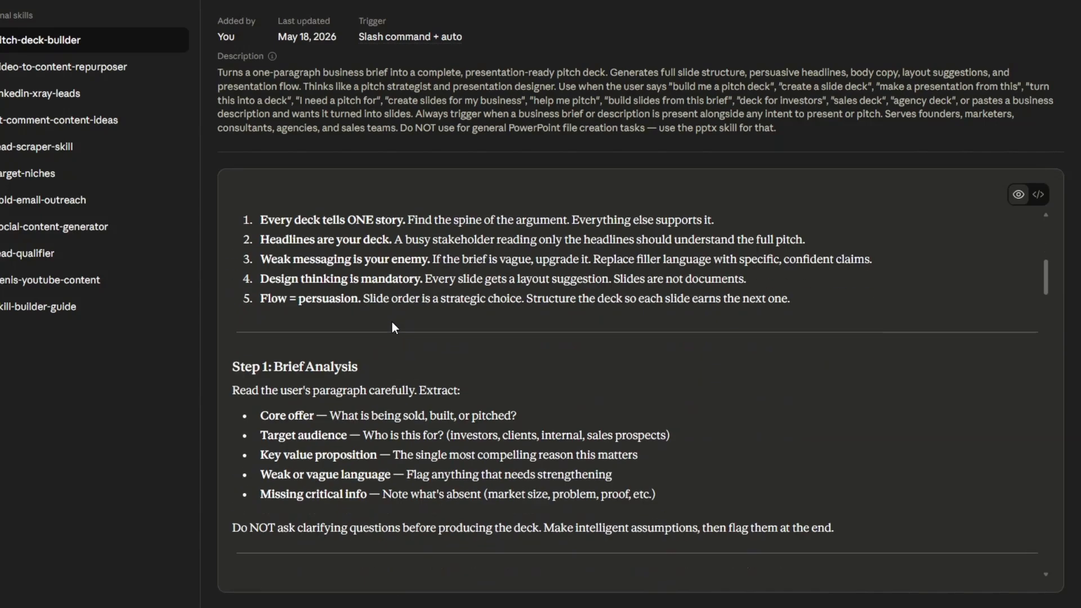
scroll(392, 326, down, 2)
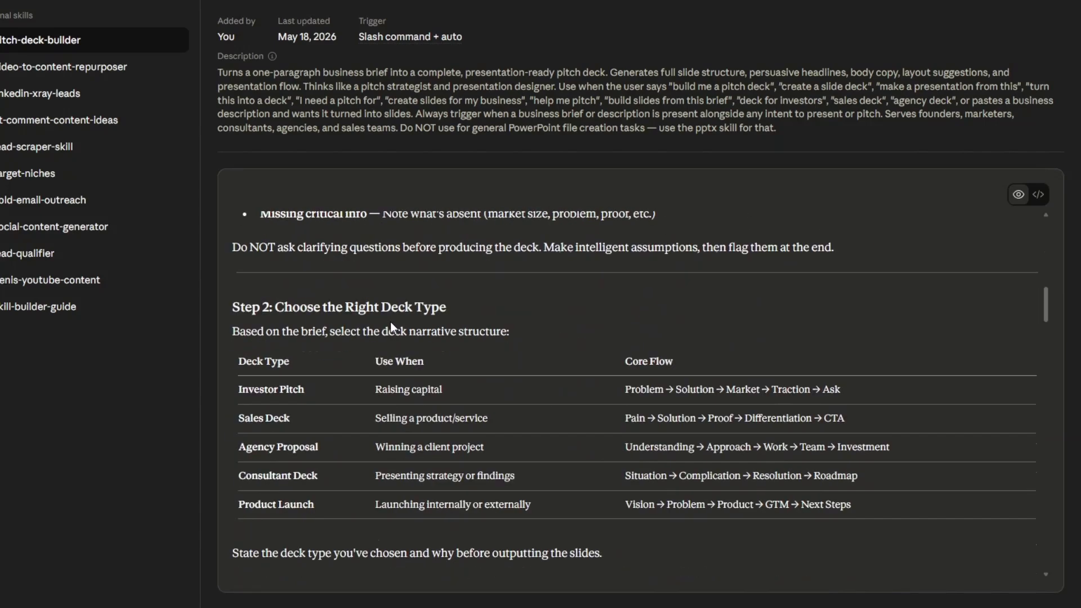
scroll(390, 322, down, 6)
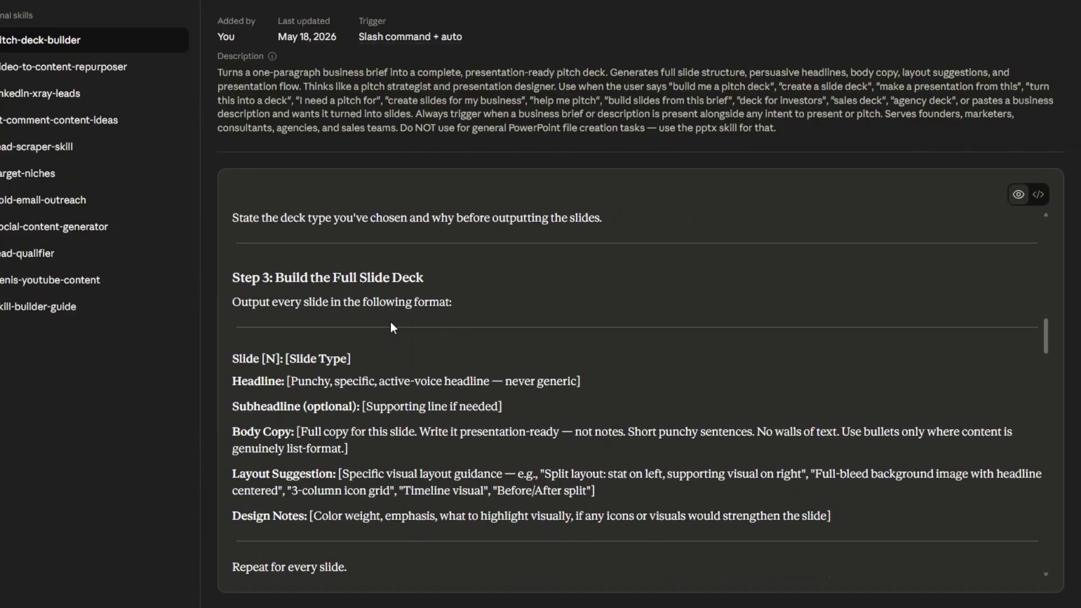
scroll(390, 322, down, 3)
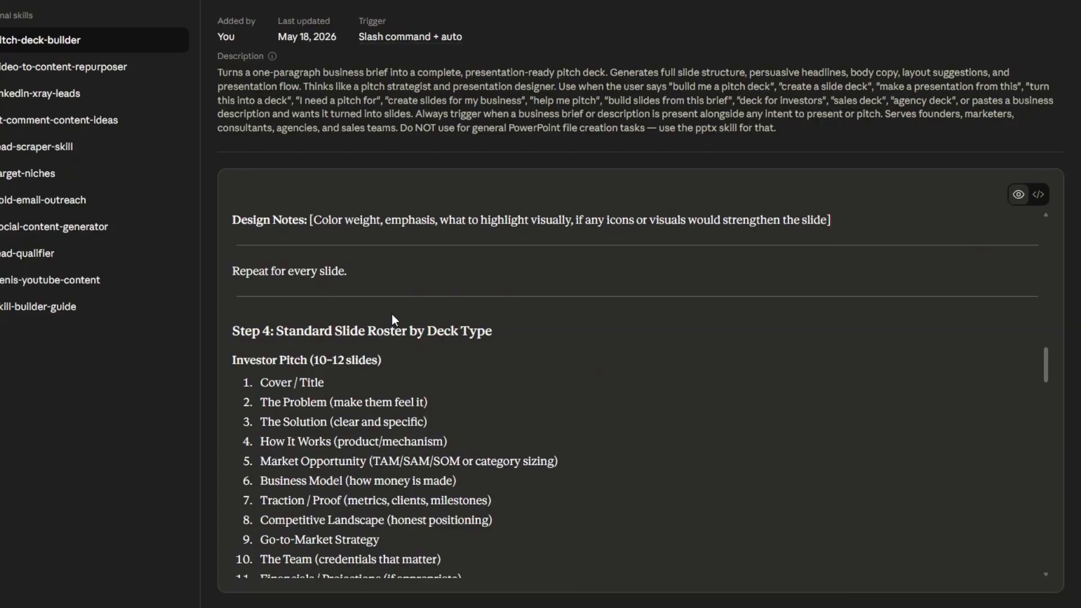
scroll(392, 316, down, 11)
scroll(392, 317, down, 12)
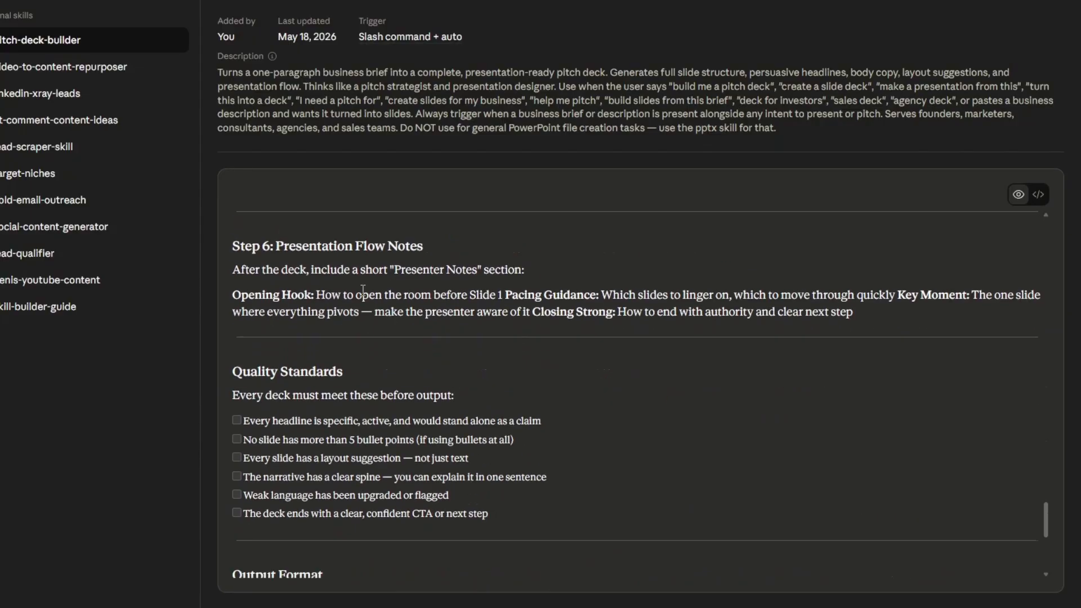
scroll(363, 288, down, 5)
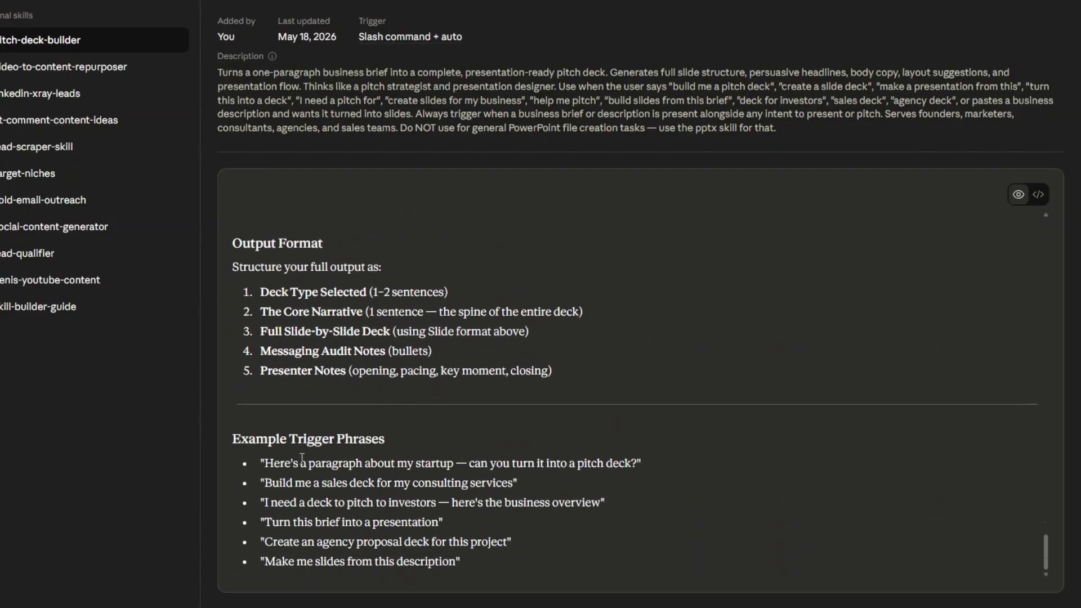
scroll(473, 419, up, 1)
scroll(474, 420, up, 20)
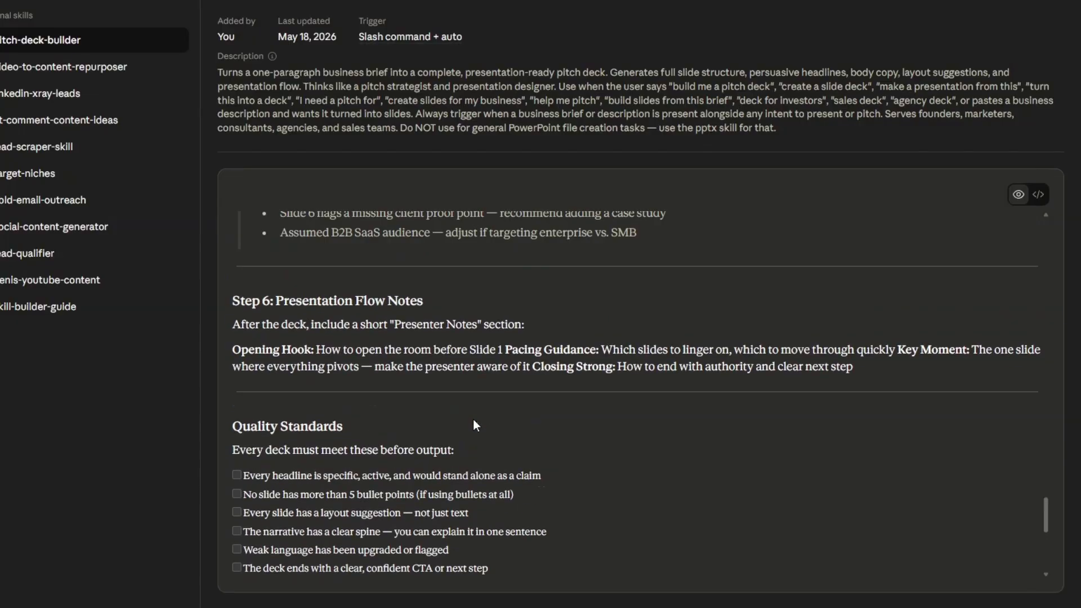
scroll(473, 421, up, 20)
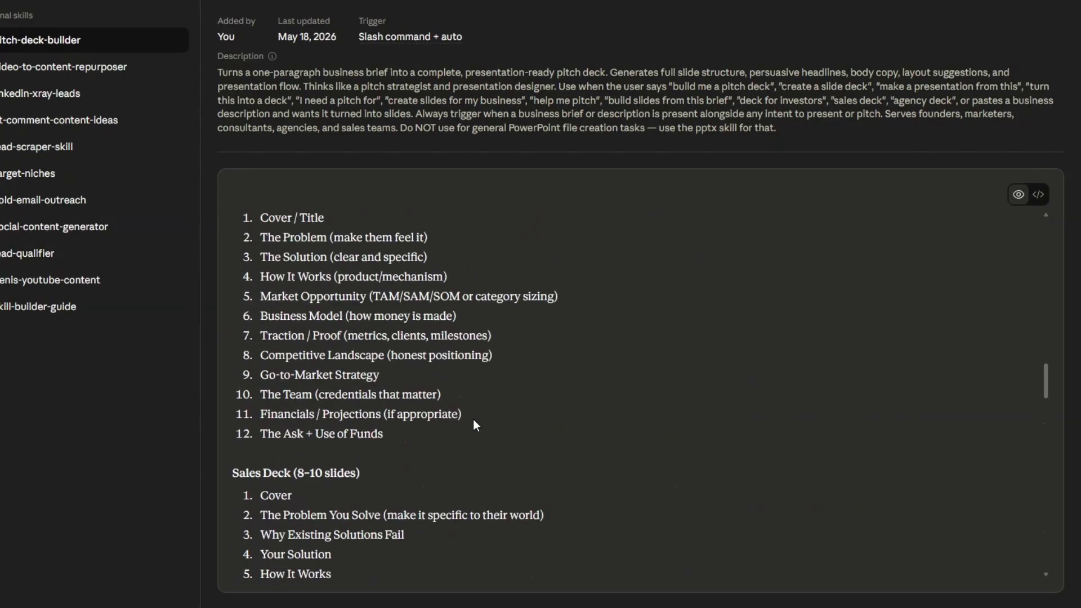
scroll(473, 419, up, 7)
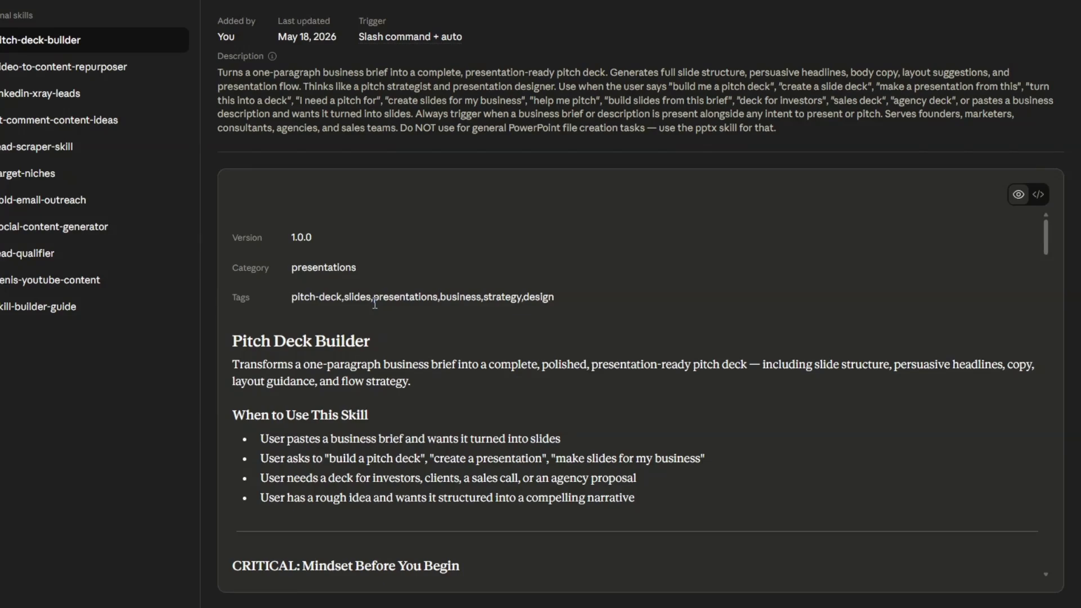
Open the pitch-deck-builder skill for editing with Claude in a new chat and clear the prefilled edit request.
click(1052, 4)
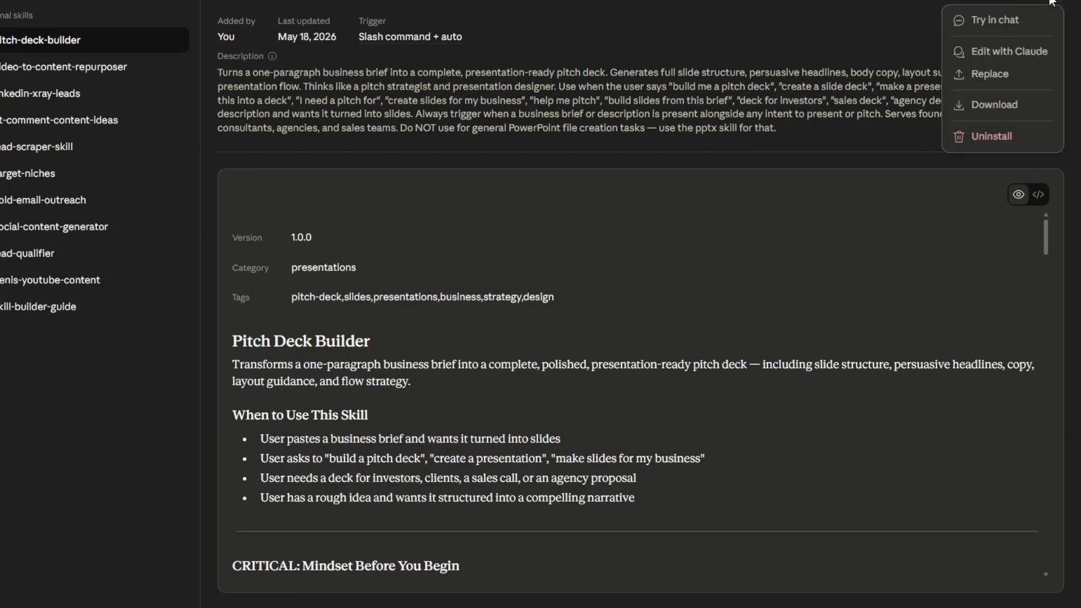
click(989, 50)
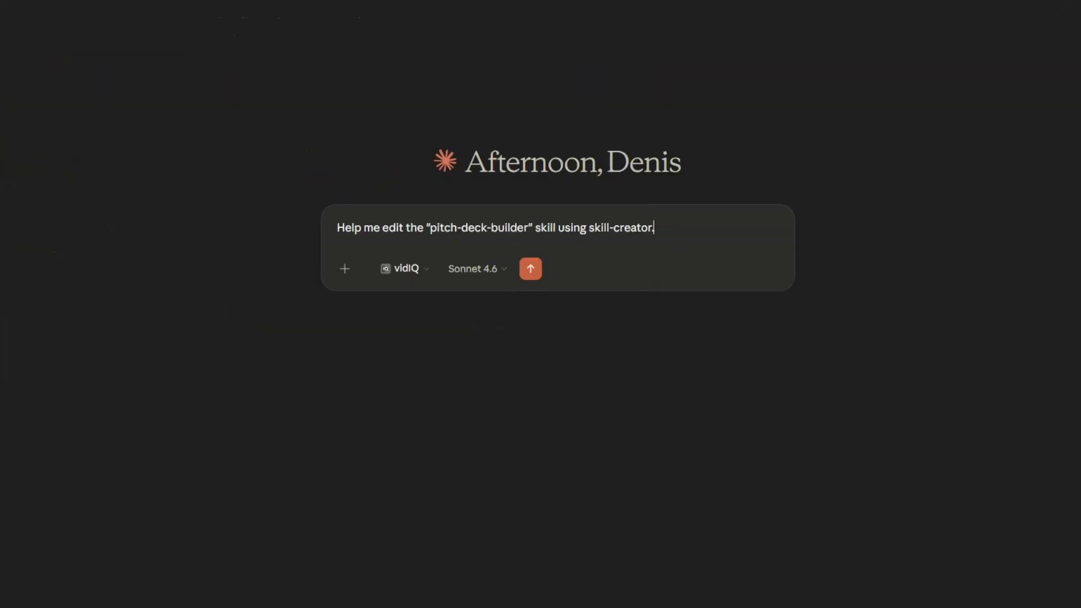
drag(677, 227, 339, 218)
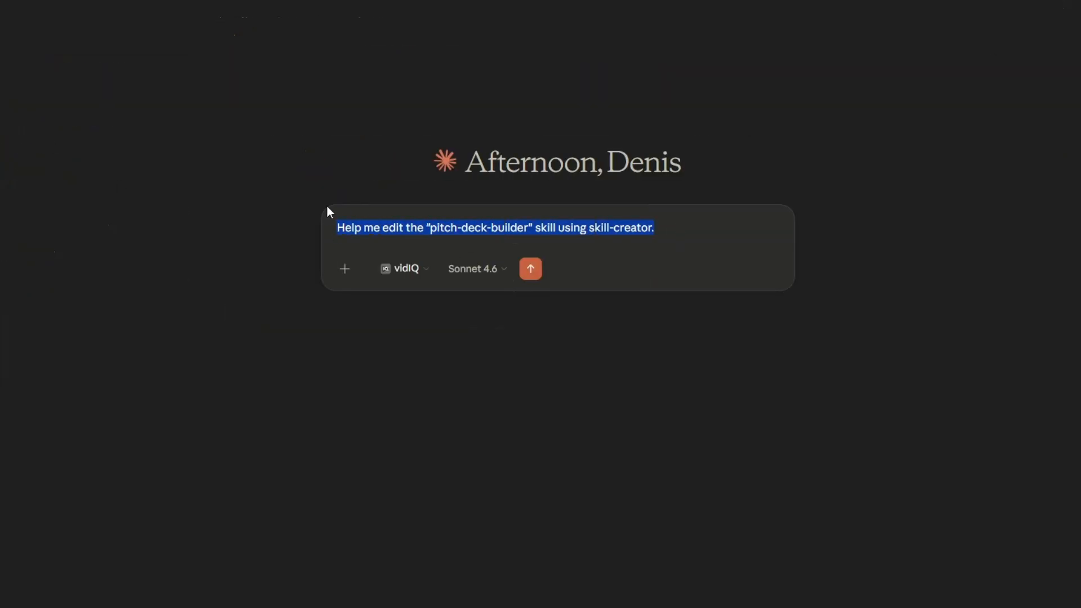
key(BackSpace)
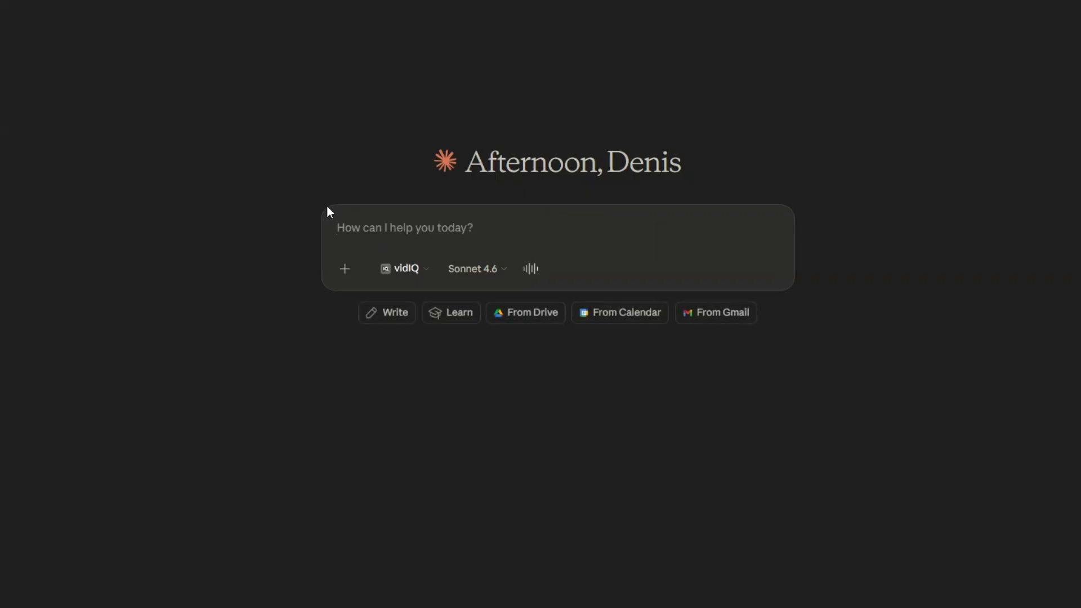
Invoke /pitch-deck-builder to create a deck for Luxe Automation, an AI automation agency for service businesses, with minimal slides, concise copy, no scripts or extra formatting.
text(/)
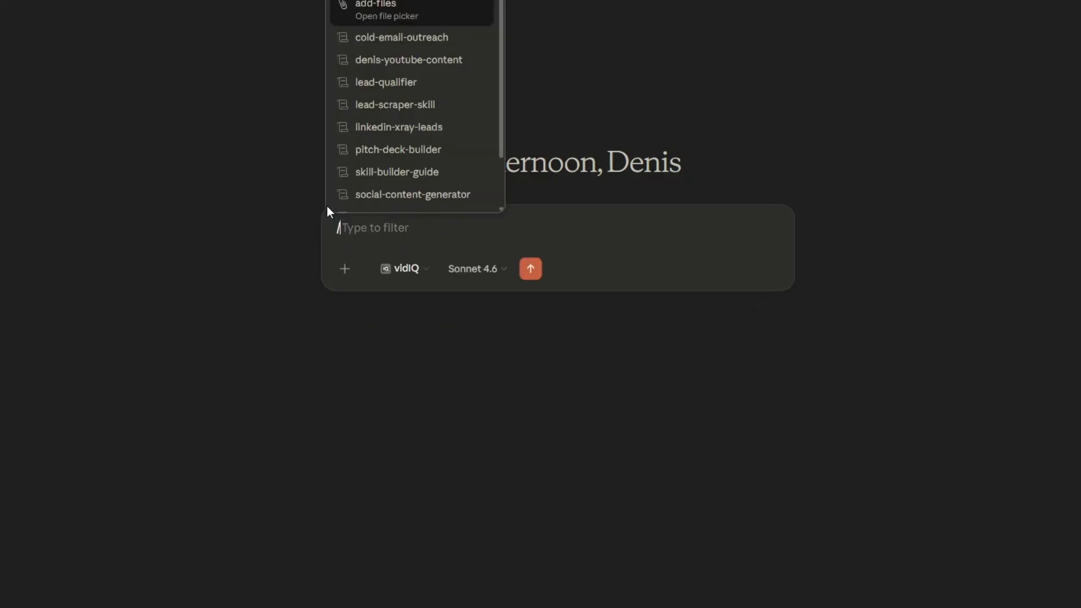
click(417, 152)
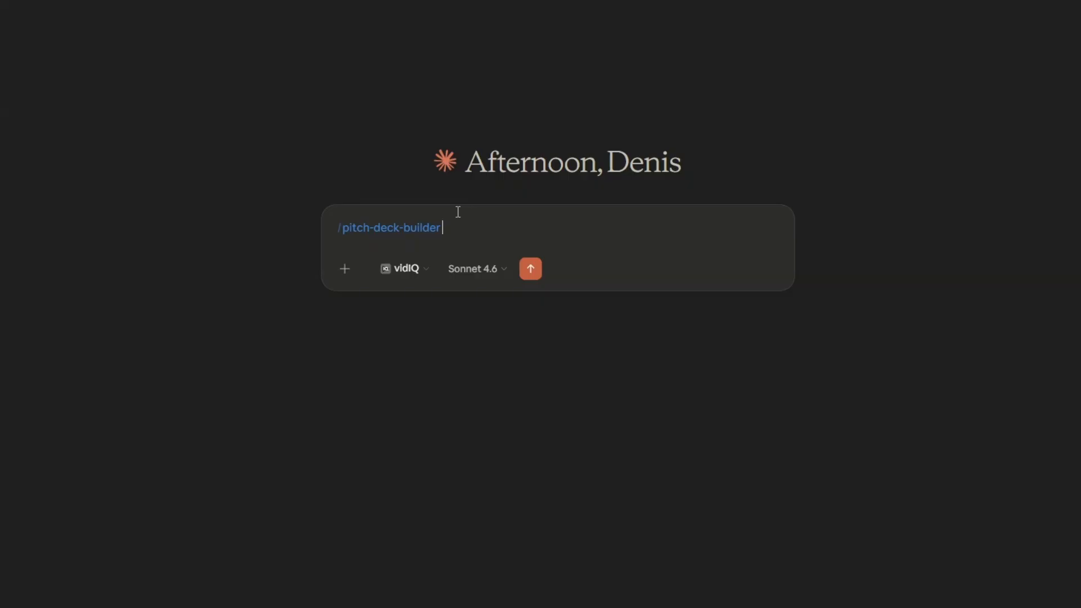
text(Use this skill to create a pitch deck for Luxe Automation, an AI automation platform for service businesses that automates lead qualification, appointment booking, follow-ups, onboarding, customer communication, and internal workflows, helping companies reduce costs, increase conversions, and scale without hiring extra staff, minimal slides, concise copy only, no scripts or extra formatting.)
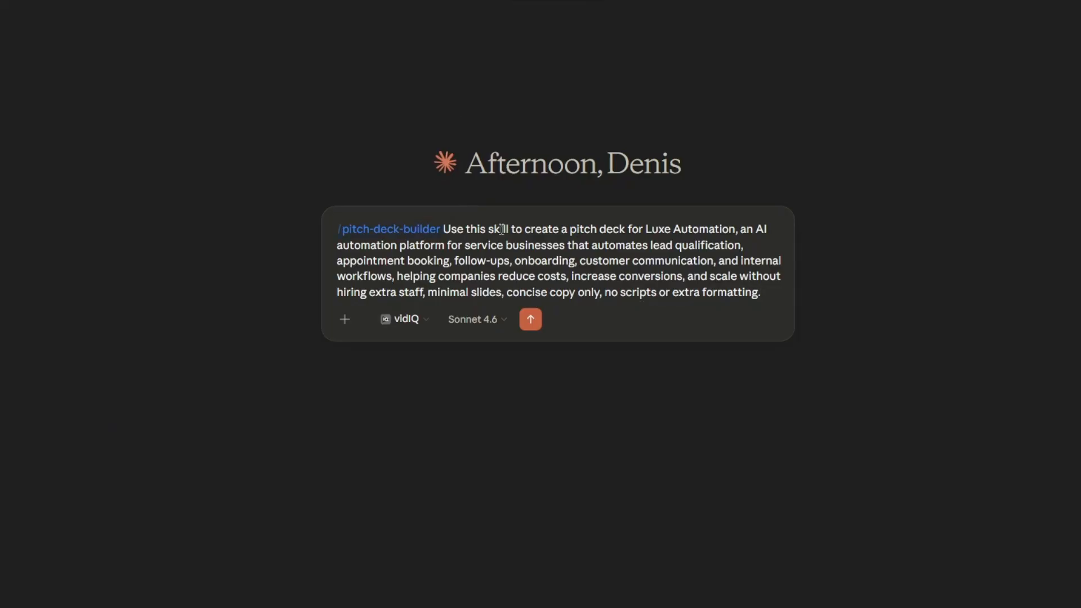
double_click(421, 245)
text(agency)
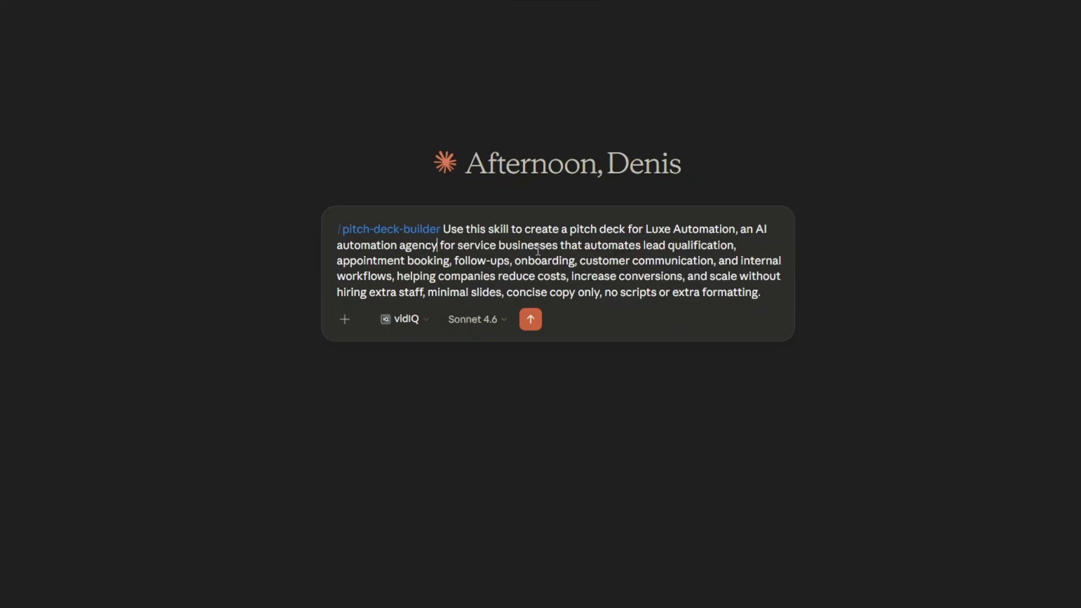
click(531, 319)
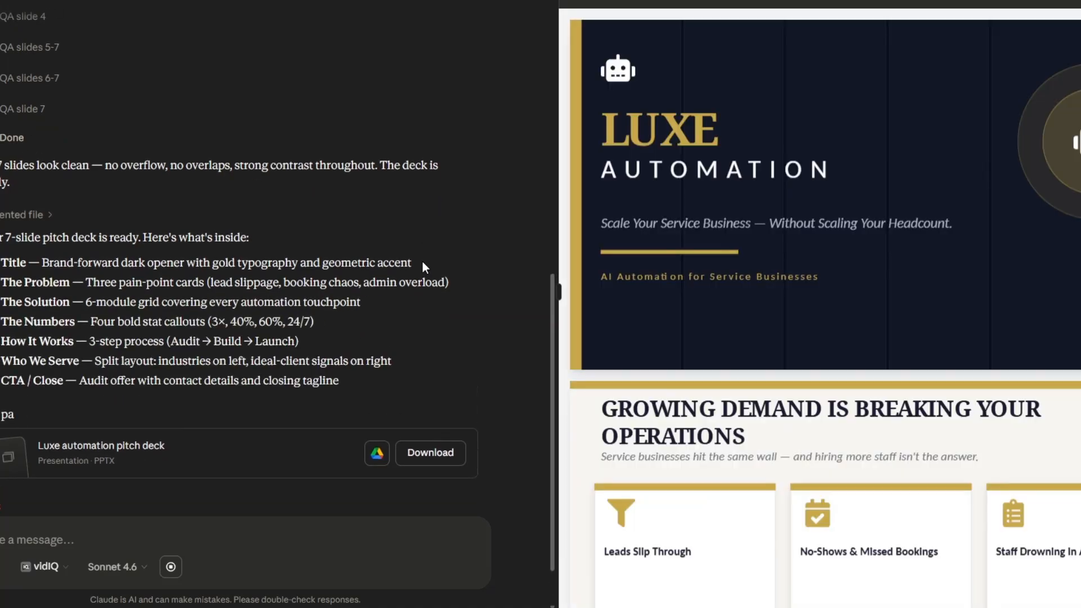
Review Claude's response to the Luxe Automation request, including the work log, slide-by-slide summary and palette notes.
scroll(358, 212, up, 3)
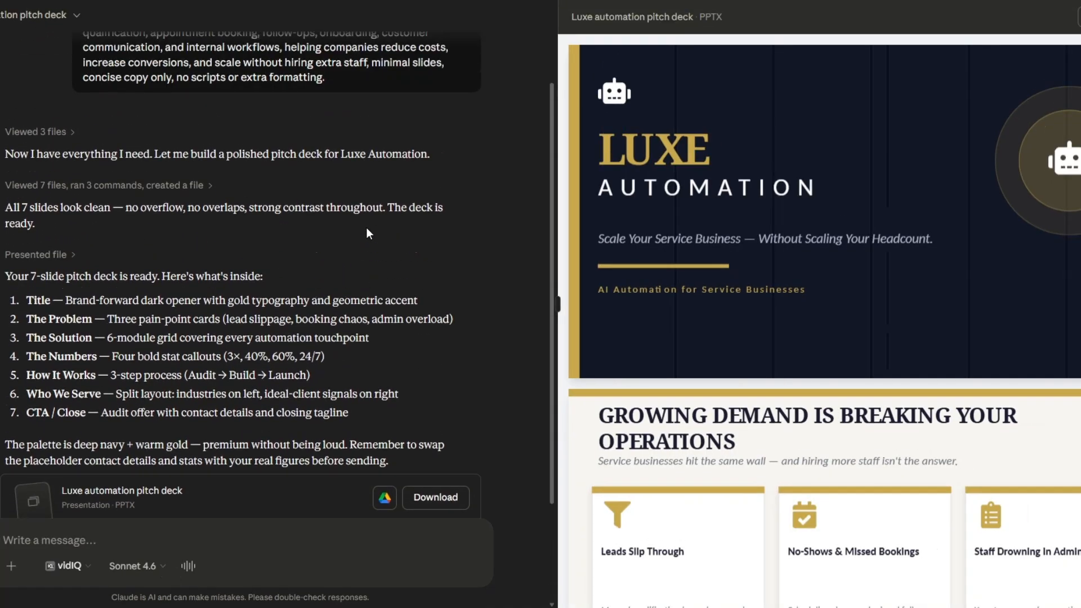
scroll(366, 234, up, 2)
scroll(366, 233, down, 2)
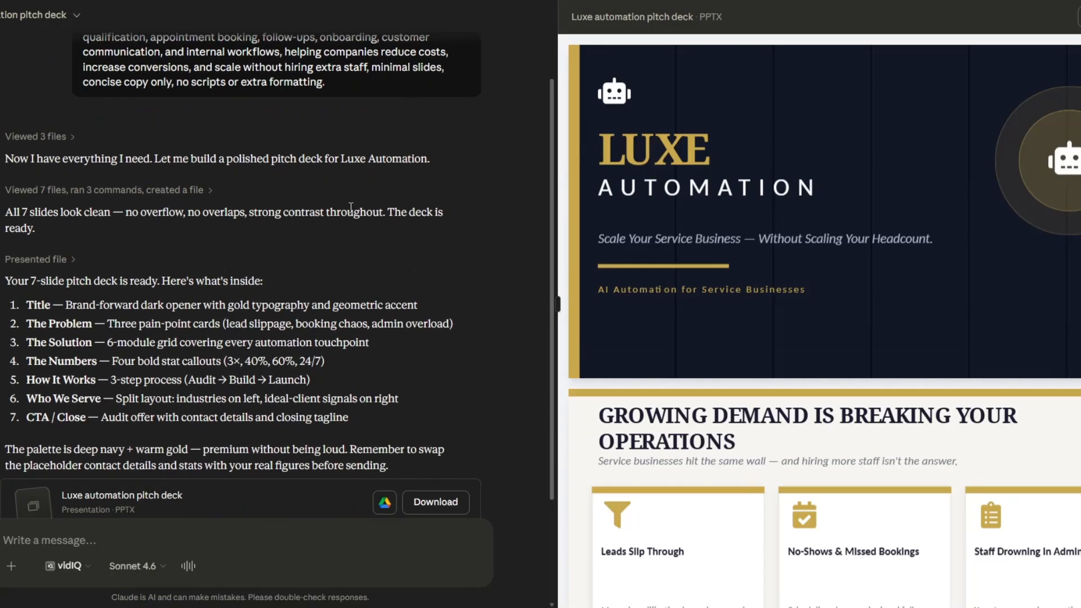
scroll(350, 207, down, 4)
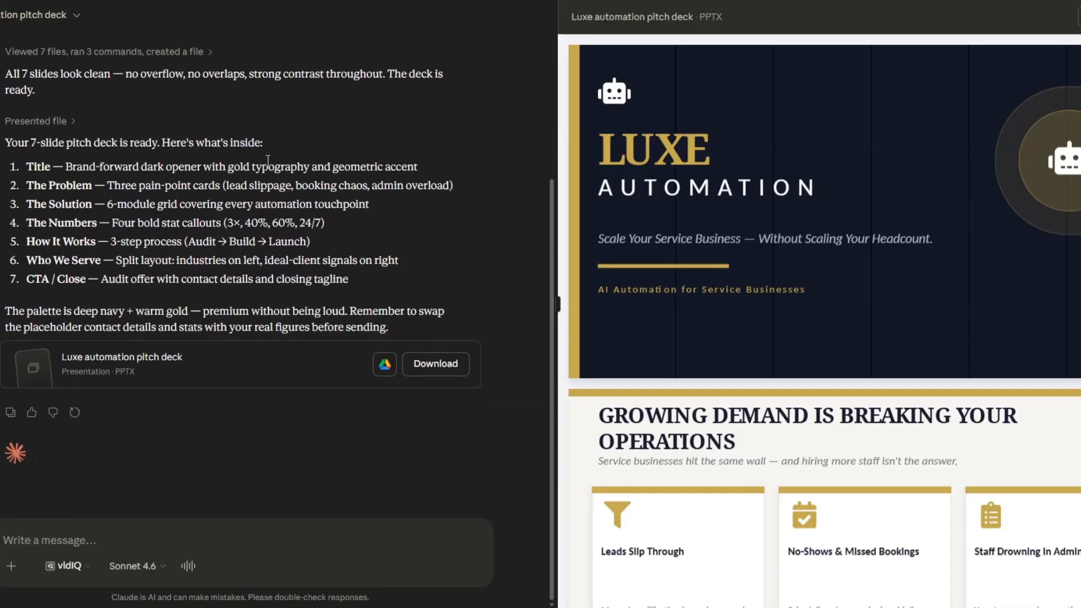
scroll(171, 161, up, 1)
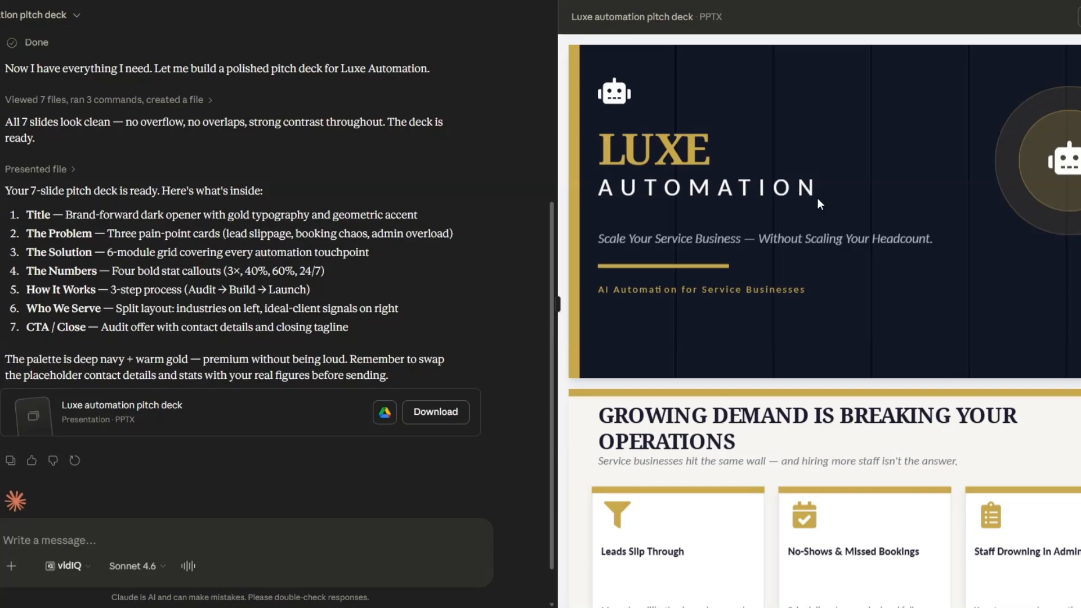
Examine the Luxe Automation deck preview from the title slide to the closing call to action, checking headlines, copy and layout.
scroll(867, 198, down, 10)
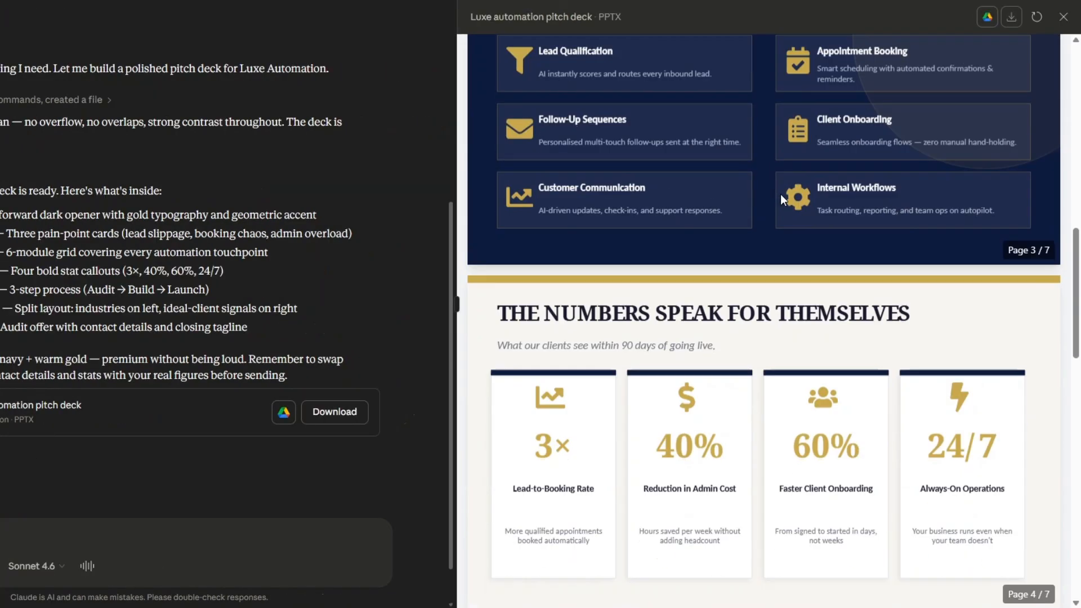
scroll(781, 194, down, 15)
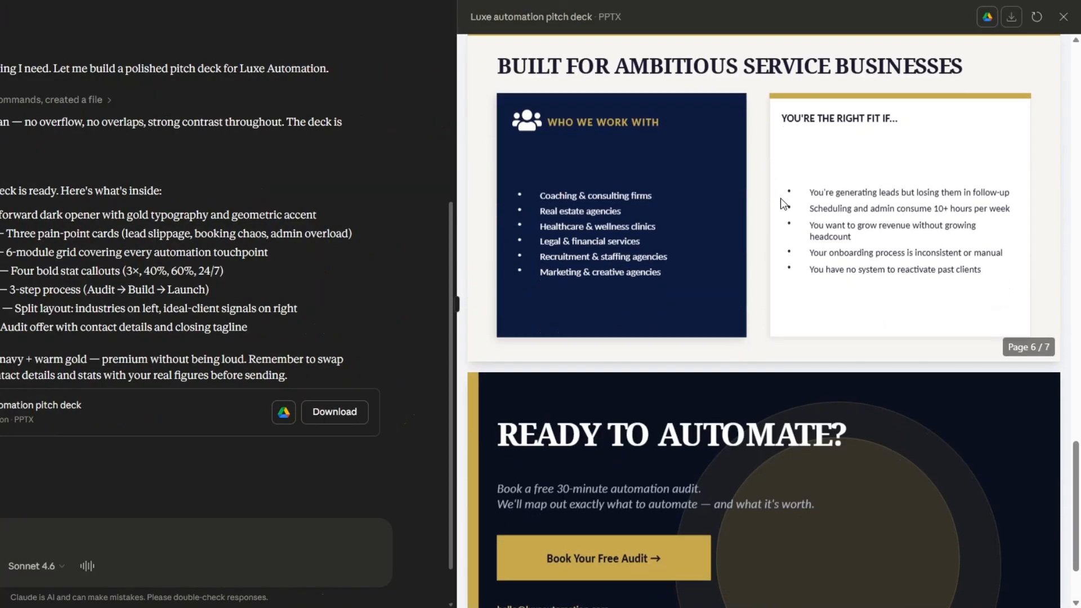
scroll(784, 203, down, 2)
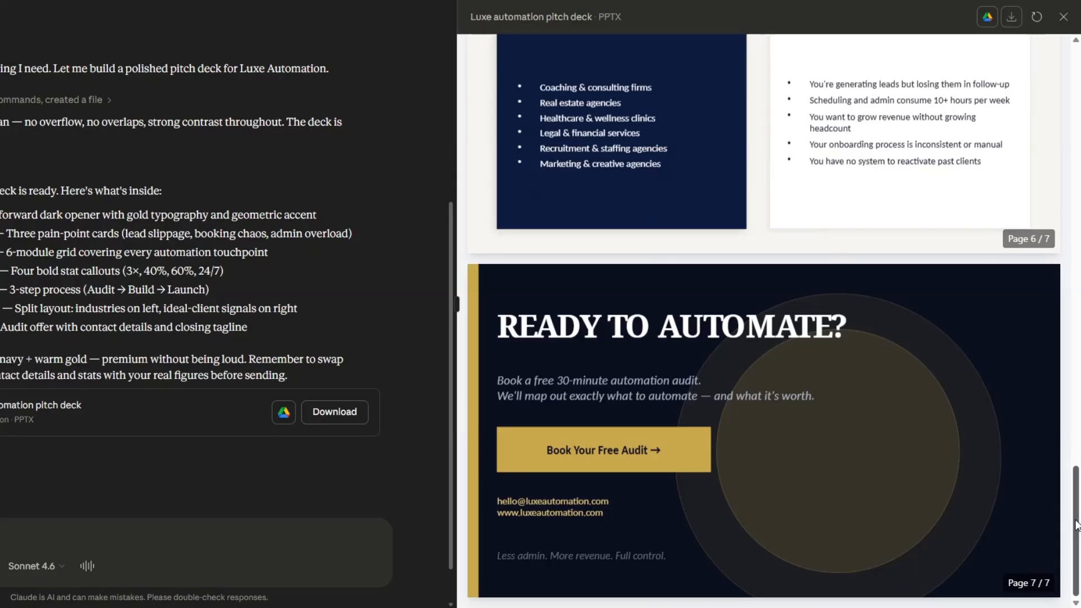
drag(1072, 516, 1078, 102)
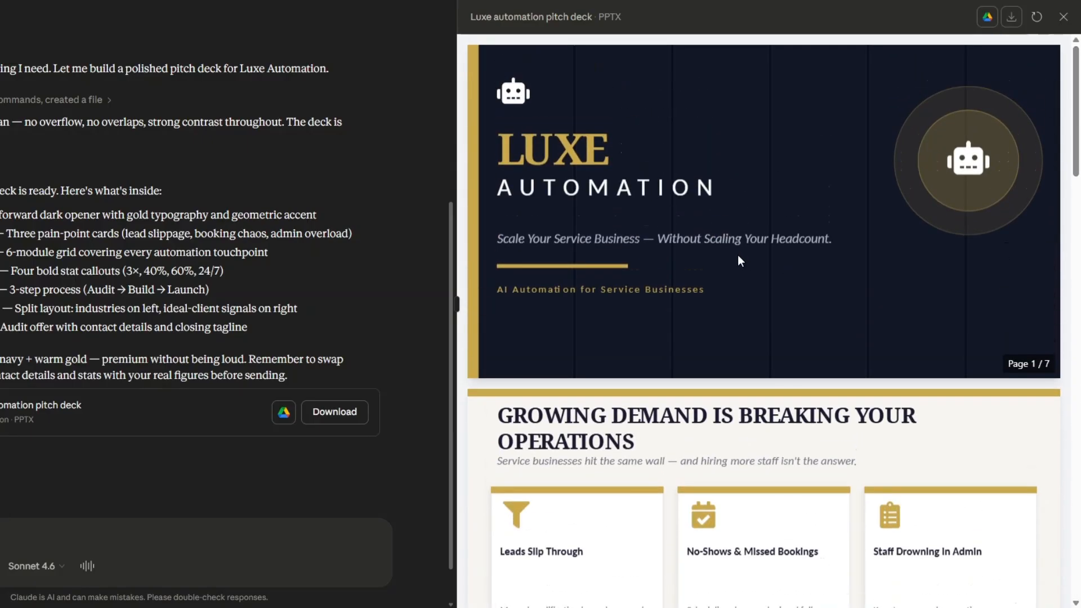
scroll(737, 255, down, 1)
scroll(740, 253, up, 1)
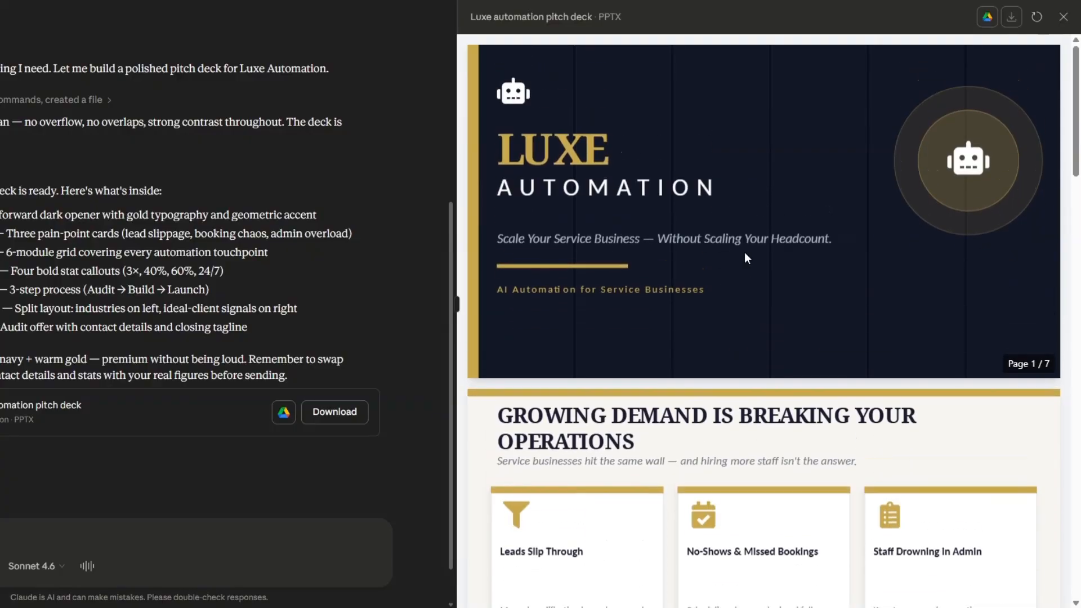
scroll(632, 274, down, 10)
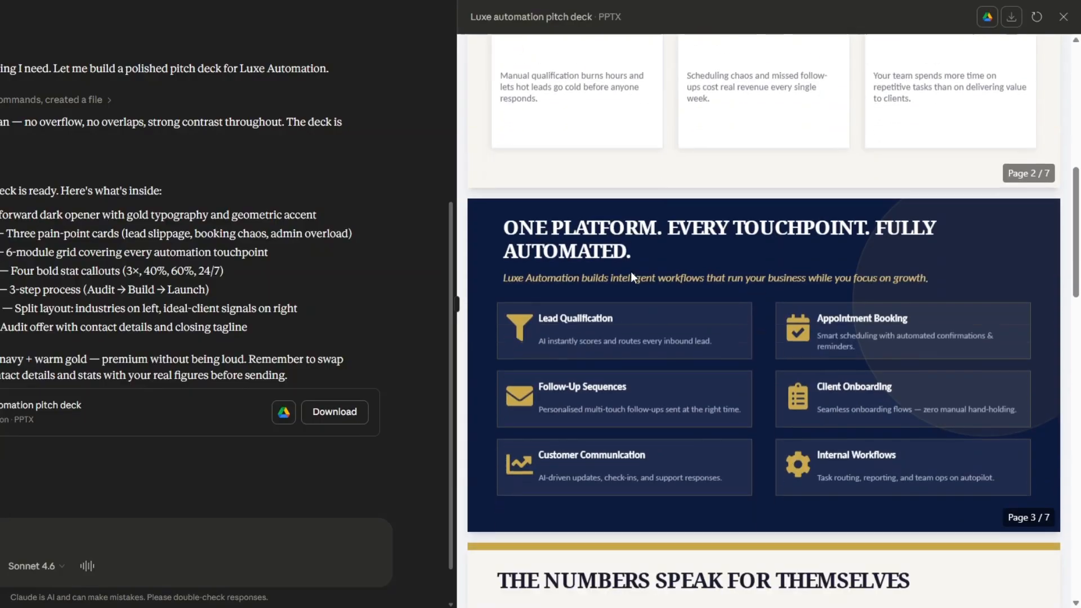
scroll(630, 272, down, 7)
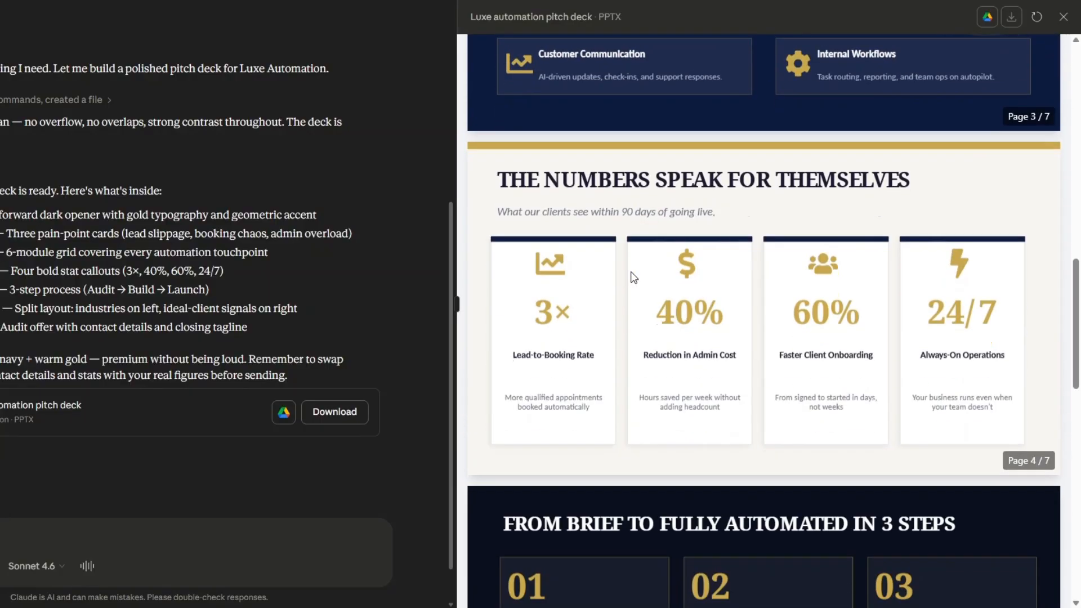
scroll(632, 276, down, 6)
scroll(633, 276, down, 3)
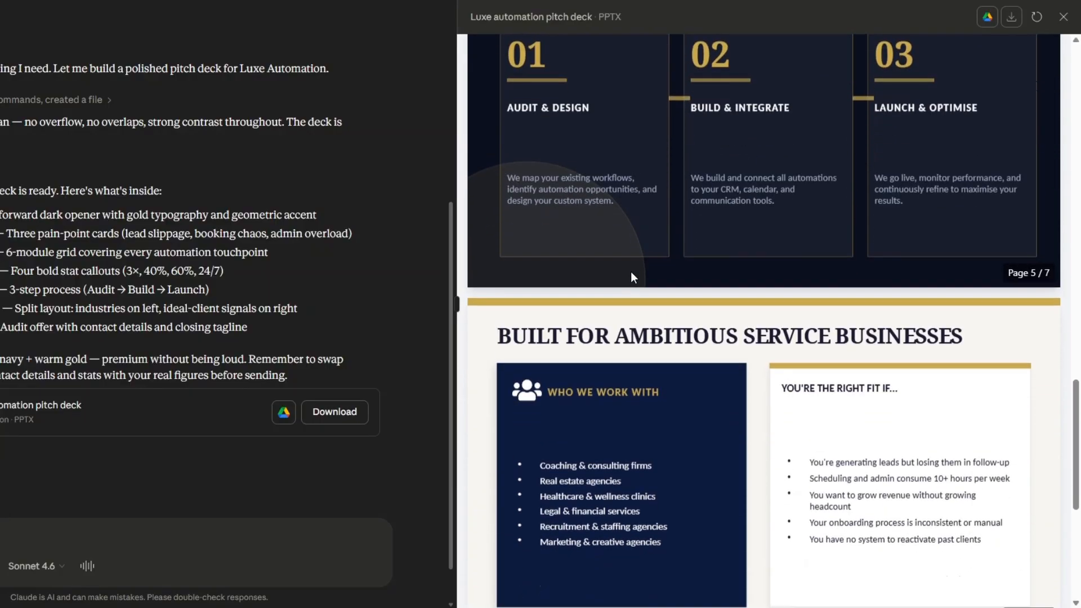
scroll(631, 276, down, 7)
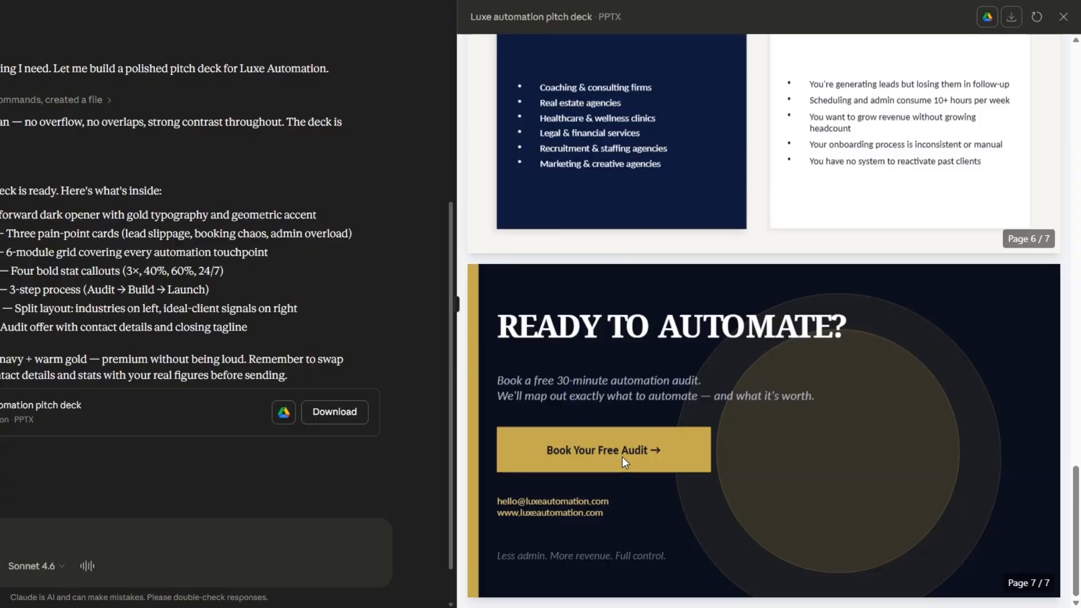
scroll(623, 458, up, 20)
scroll(623, 457, up, 9)
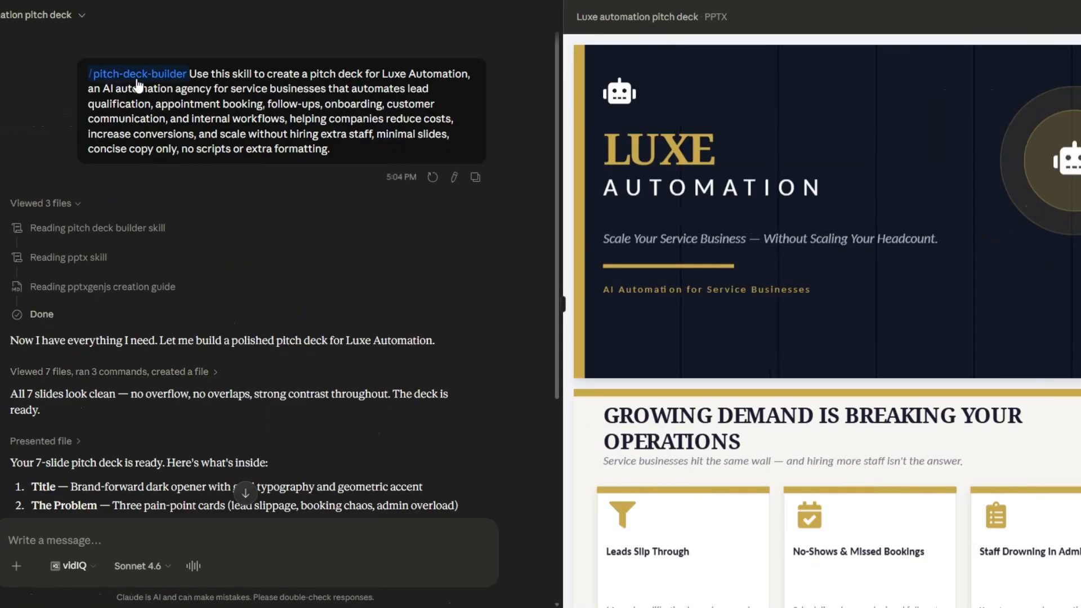
Compare the submitted Luxe Automation request and skill reference with the slide summary and the generated slides.
mouse_move(138, 86)
scroll(311, 97, down, 6)
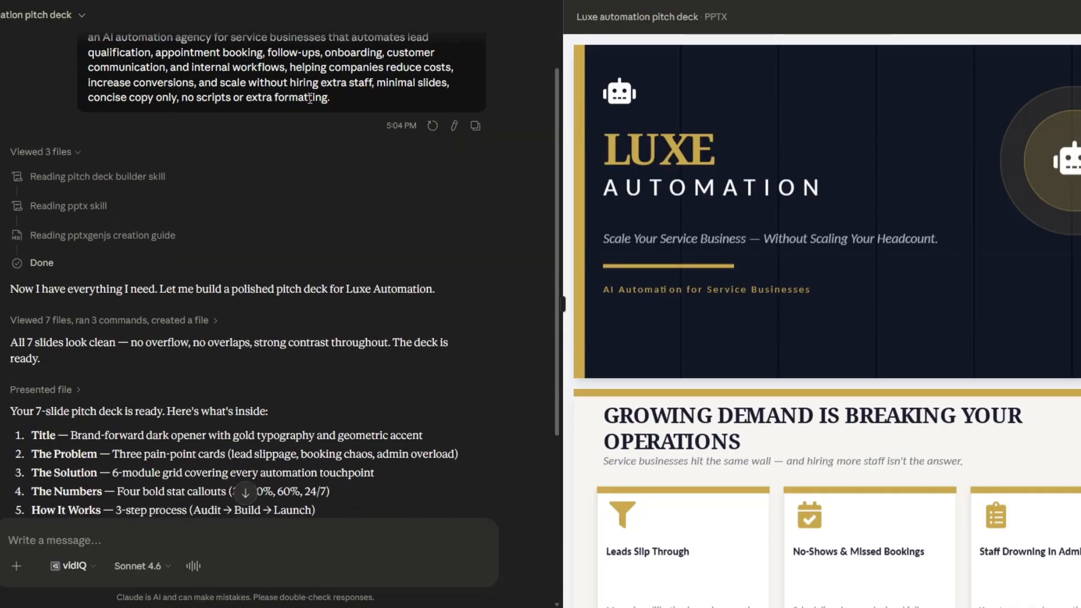
scroll(749, 275, down, 6)
scroll(749, 274, down, 20)
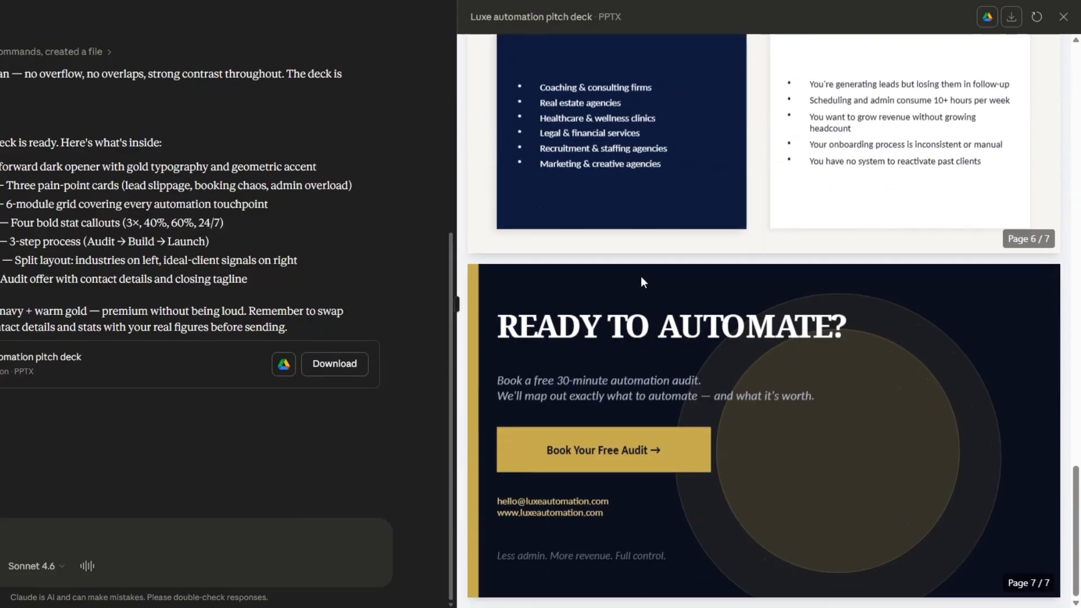
scroll(641, 275, up, 15)
scroll(640, 277, down, 6)
scroll(641, 280, down, 10)
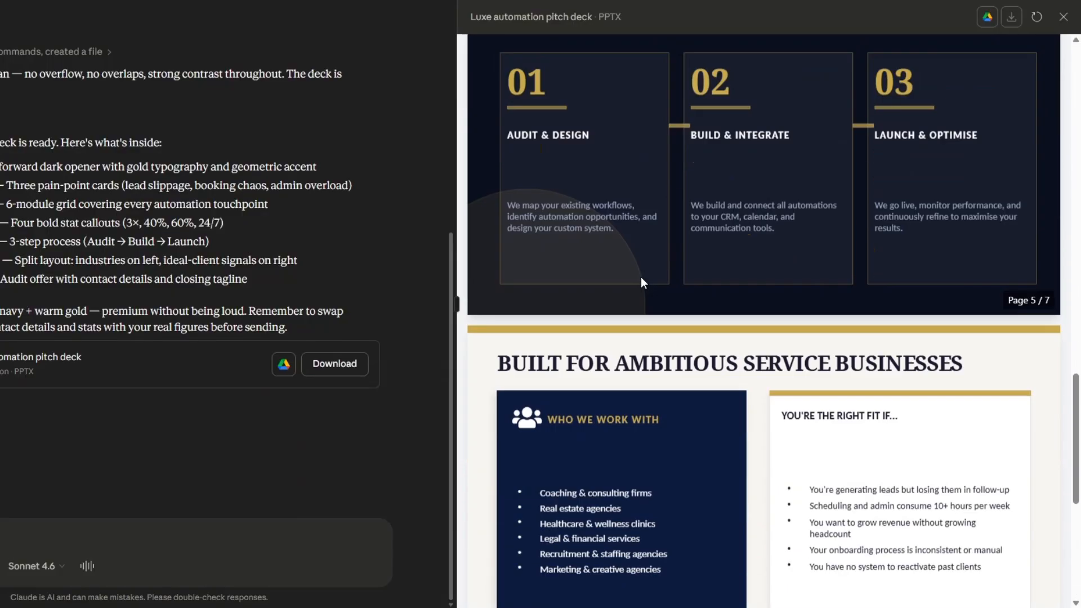
scroll(642, 278, up, 8)
scroll(640, 277, up, 18)
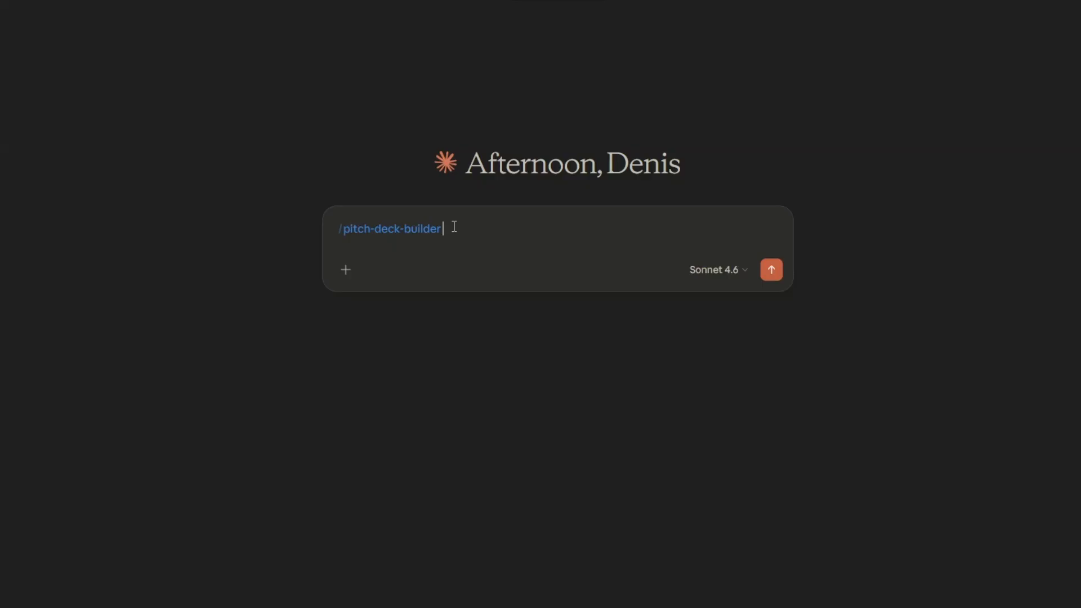
Request a /pitch-deck-builder deck for Luxe Bistro, a premium restaurant with AI-powered reservations and customer engagement, using minimal slides, concise copy, no scripts or extra formatting.
text(Use this skill to create a pitch deck for a premium restaurant concept called Luxe Bistro, a modern dining experience that combines high-end cuisine, fast table turnover, and AI-powered reservation and customer engagement systems that handle bookings, waitlists, personalized offers, and guest communication, helping the restaurant increase occupancy, improve customer experience, and maximize revenue per seat with minimal manual staff workload, minimal slides, concise copy only, no scripts or extra formatting.)
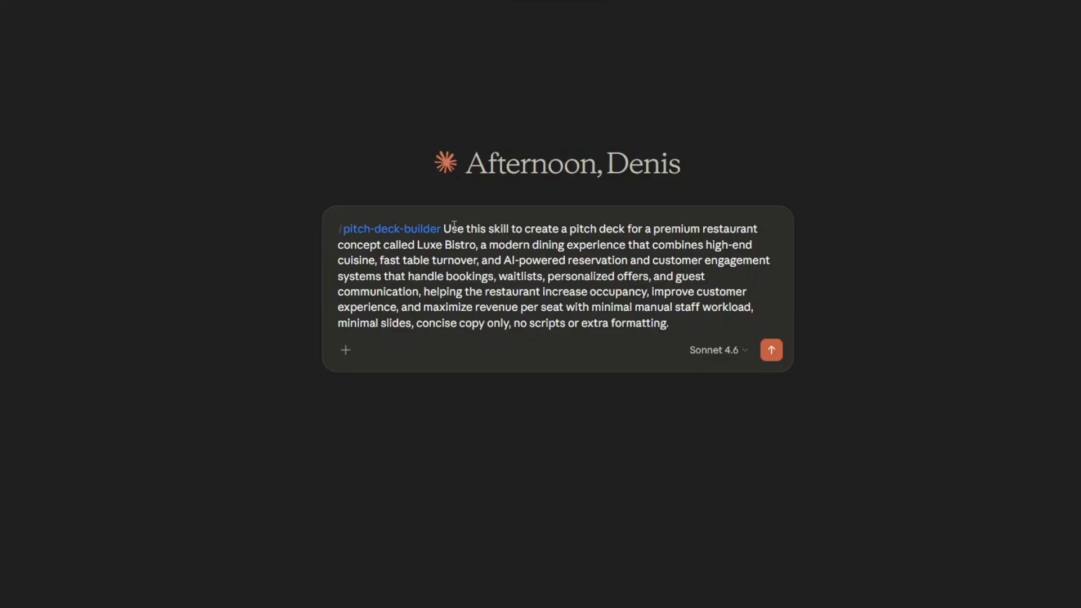
click(771, 350)
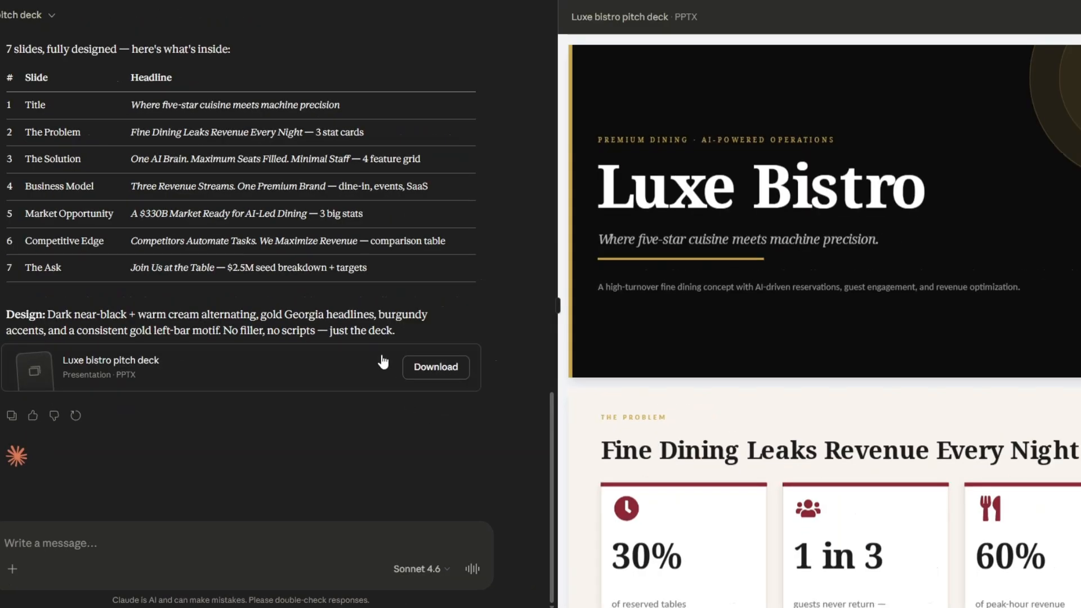
Review the Luxe Bistro request, Claude's brief analysis and slide summary, and the deck preview through the closing investment slide.
scroll(411, 333, up, 4)
scroll(377, 343, up, 12)
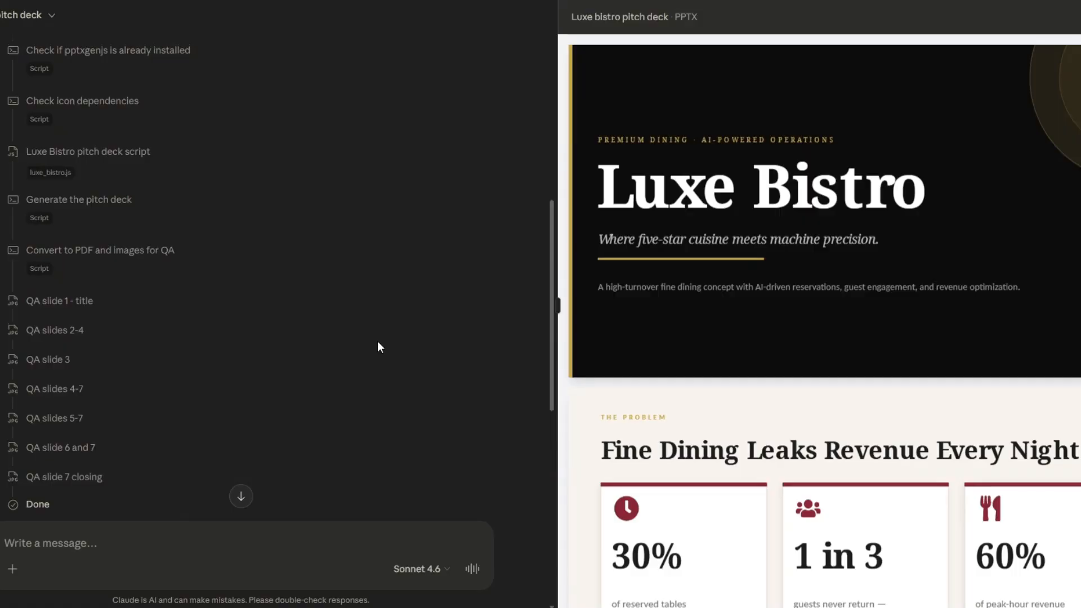
scroll(377, 341, up, 2)
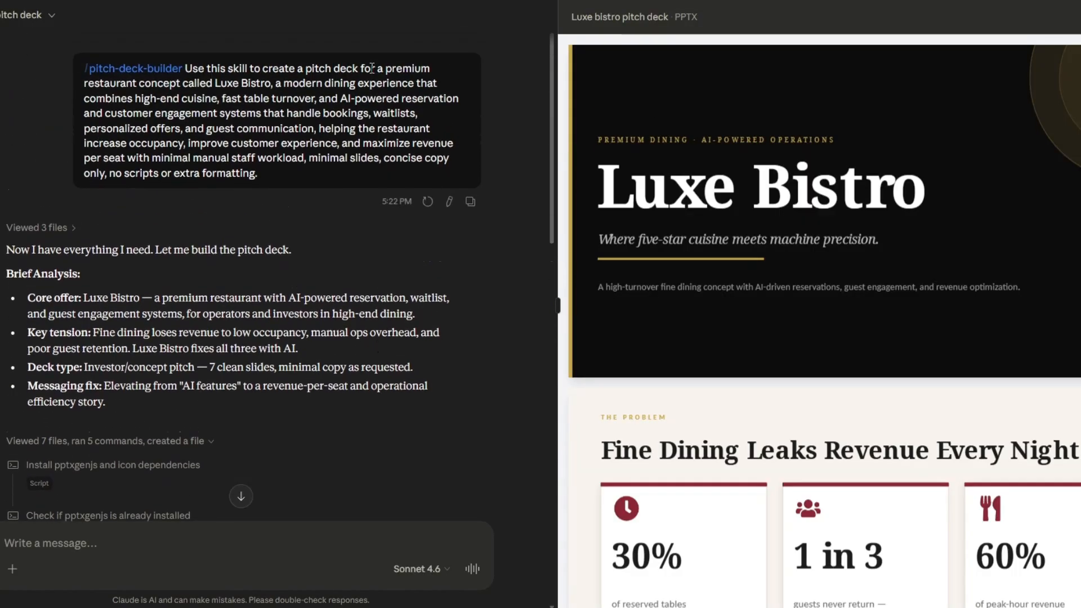
scroll(336, 125, down, 1)
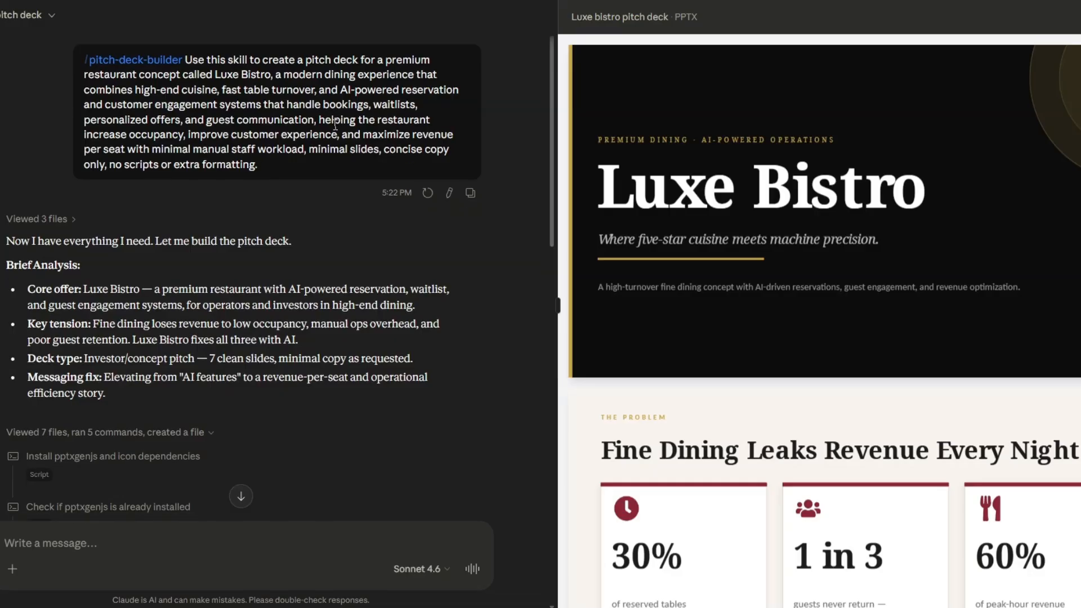
scroll(335, 125, down, 15)
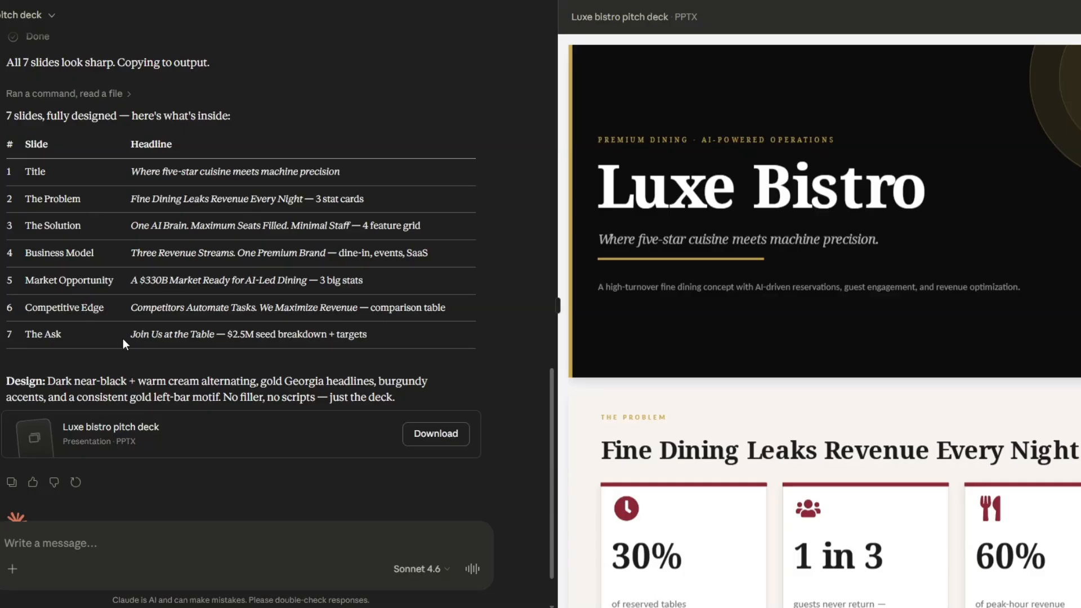
scroll(714, 313, down, 10)
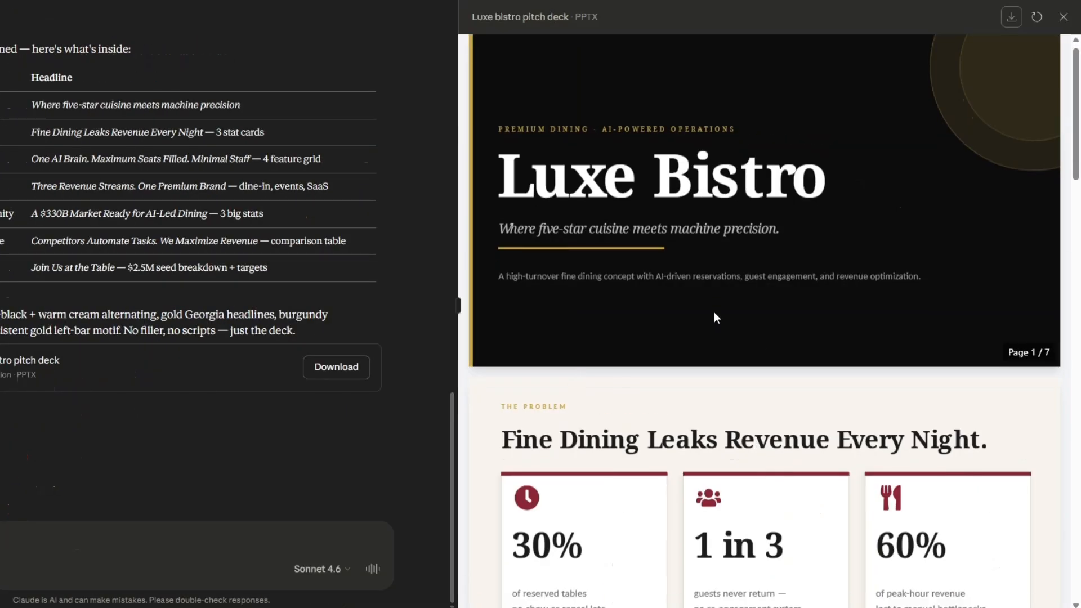
scroll(715, 317, down, 20)
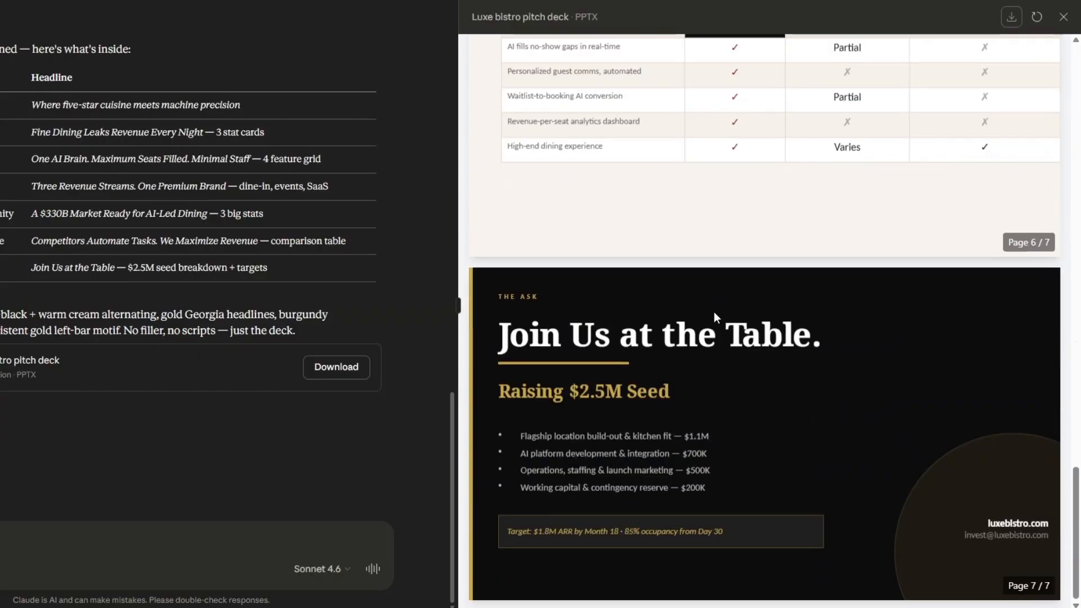
Examine the Luxe Bistro deck preview slide by slide, from the title through the problem, solution, market and comparison slides to the closing ask.
scroll(714, 317, up, 15)
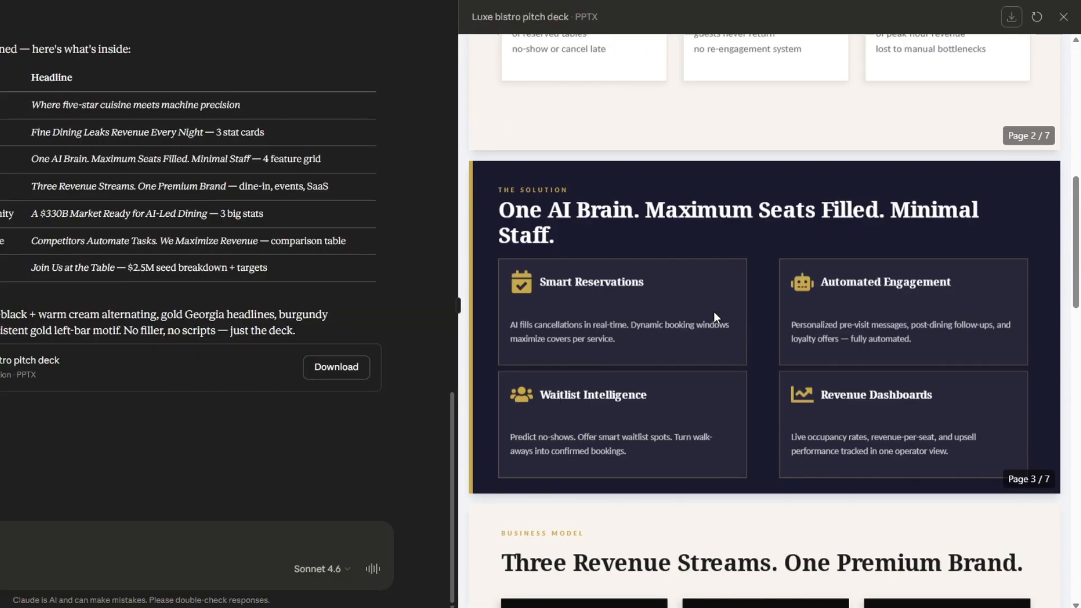
scroll(714, 317, up, 10)
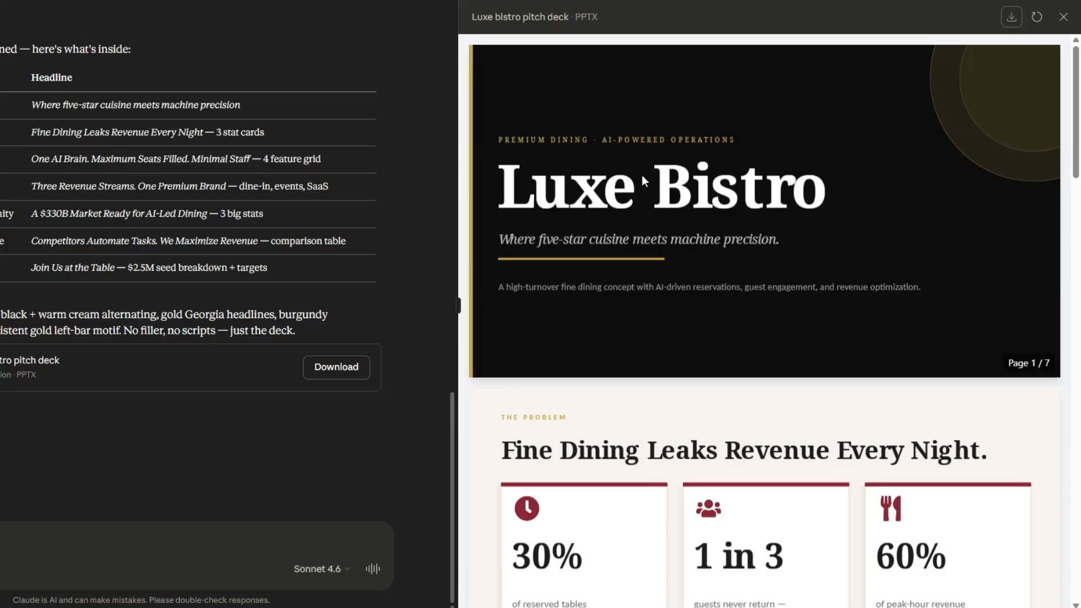
scroll(646, 180, down, 5)
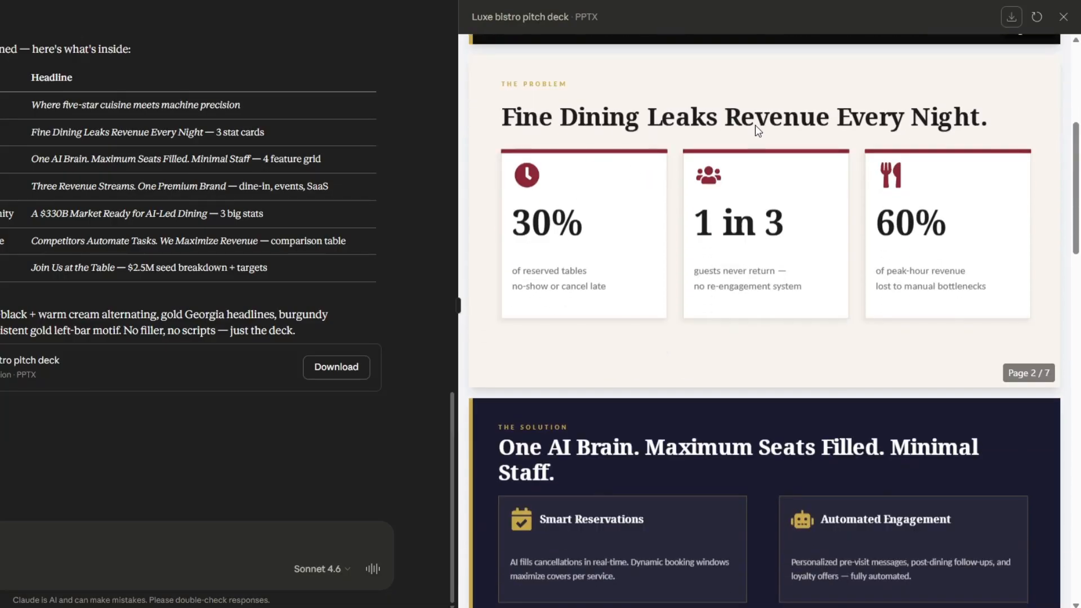
scroll(755, 125, down, 5)
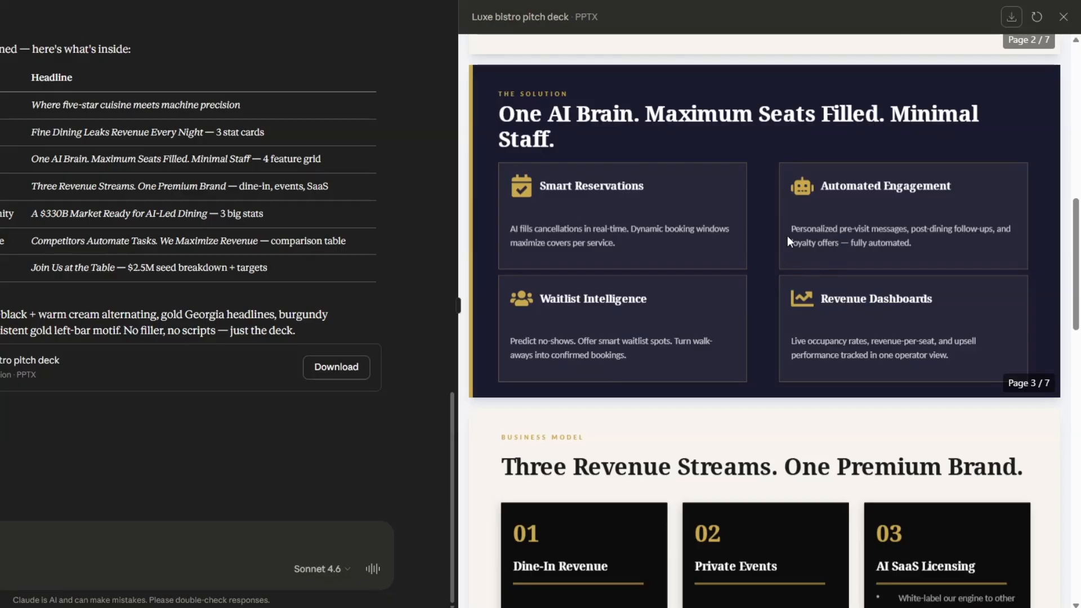
scroll(788, 238, down, 5)
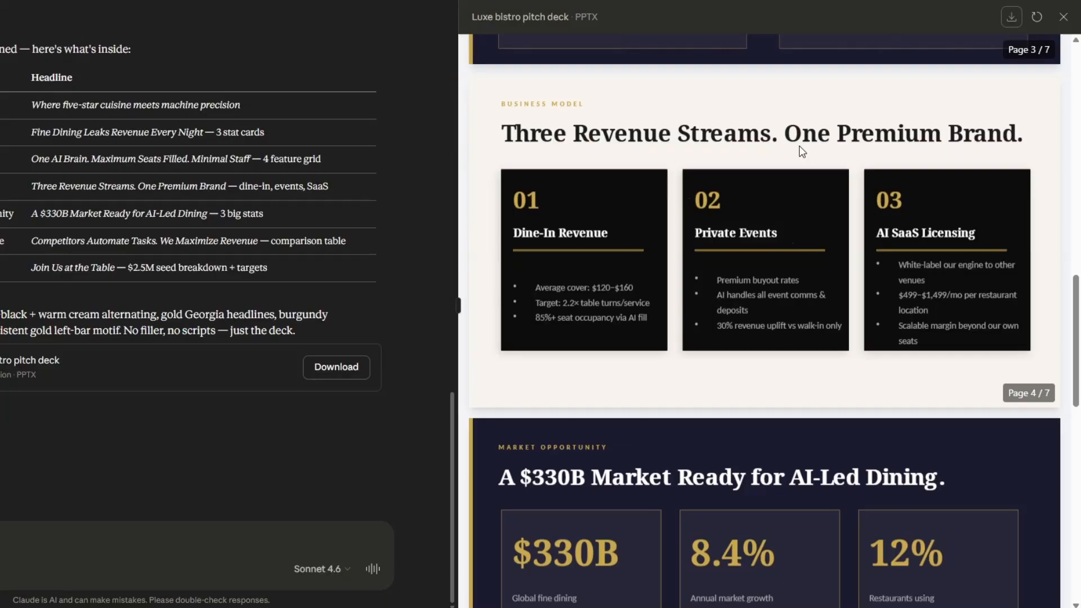
scroll(739, 257, down, 5)
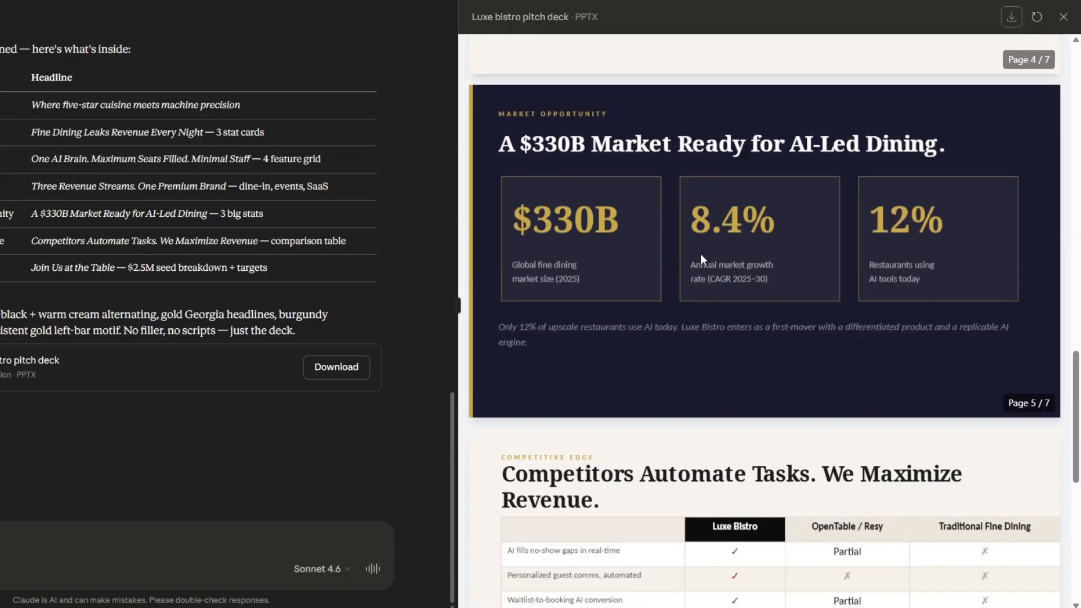
scroll(800, 253, down, 5)
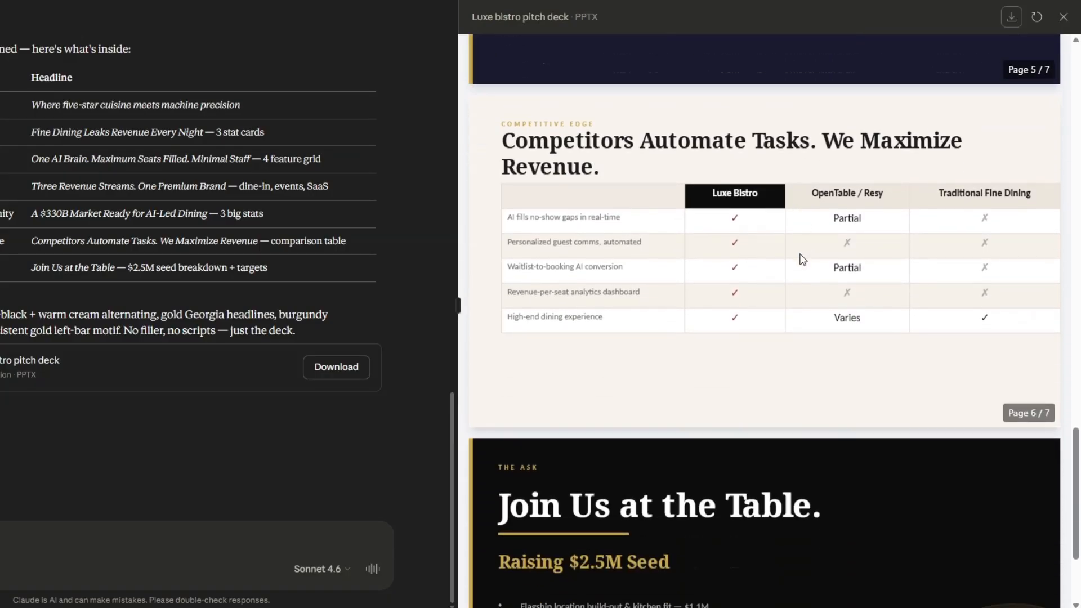
scroll(802, 259, down, 1)
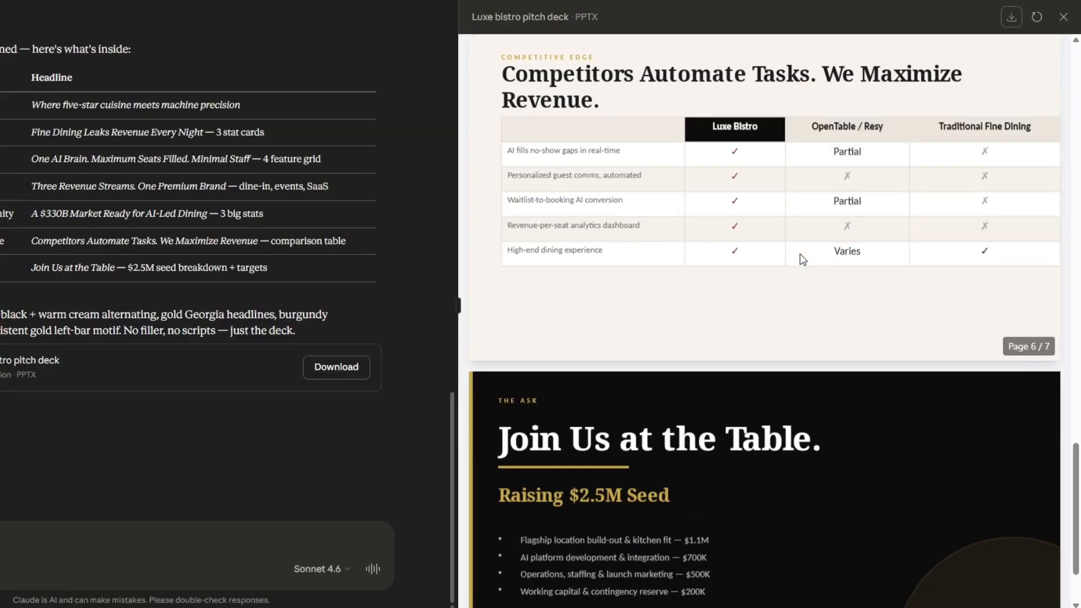
scroll(803, 259, down, 2)
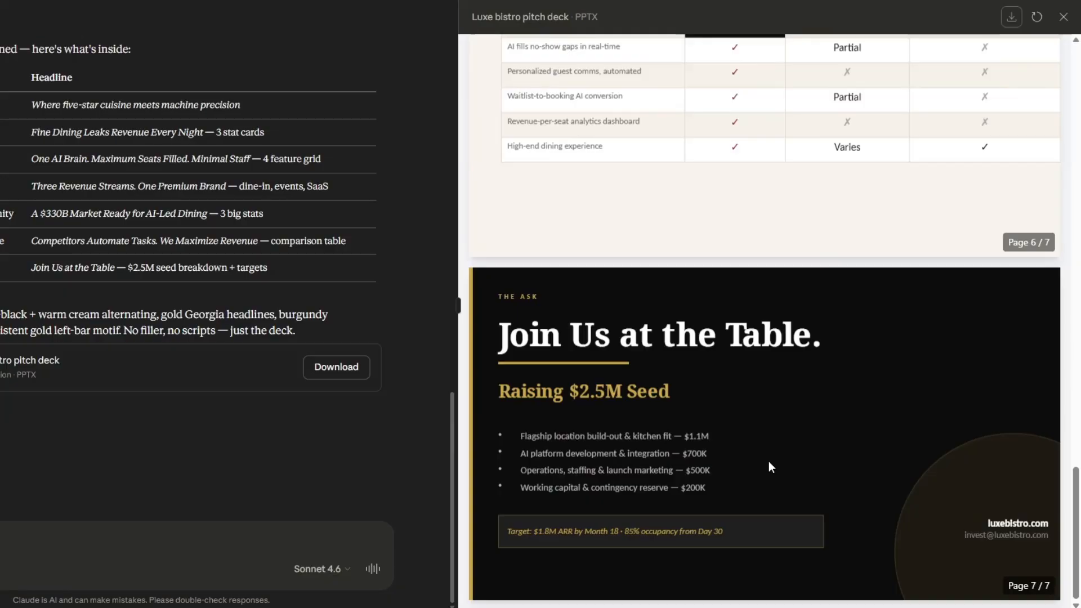
scroll(769, 462, up, 14)
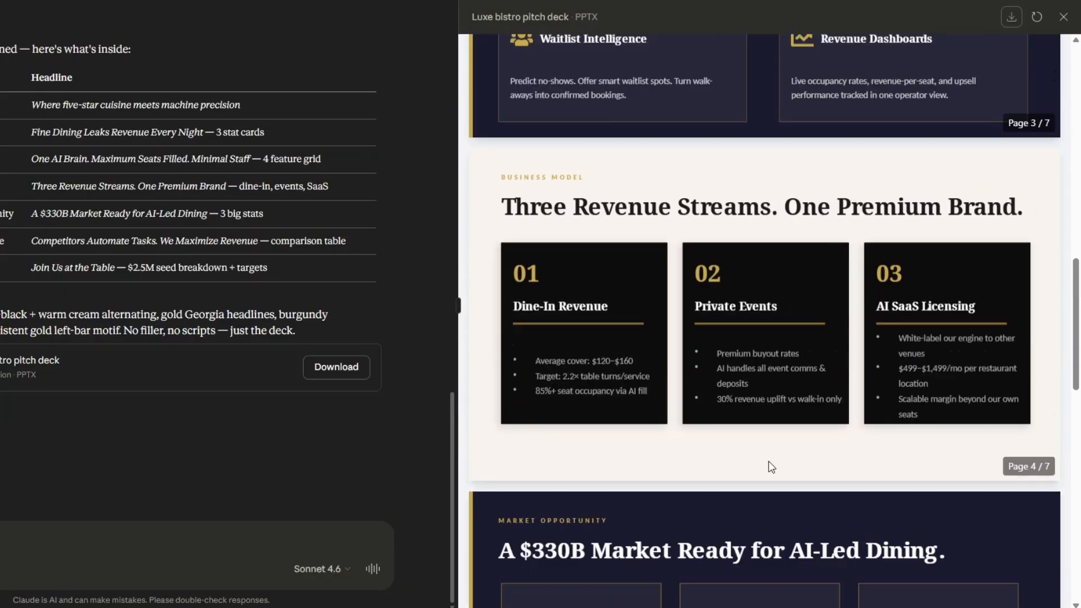
scroll(769, 462, up, 15)
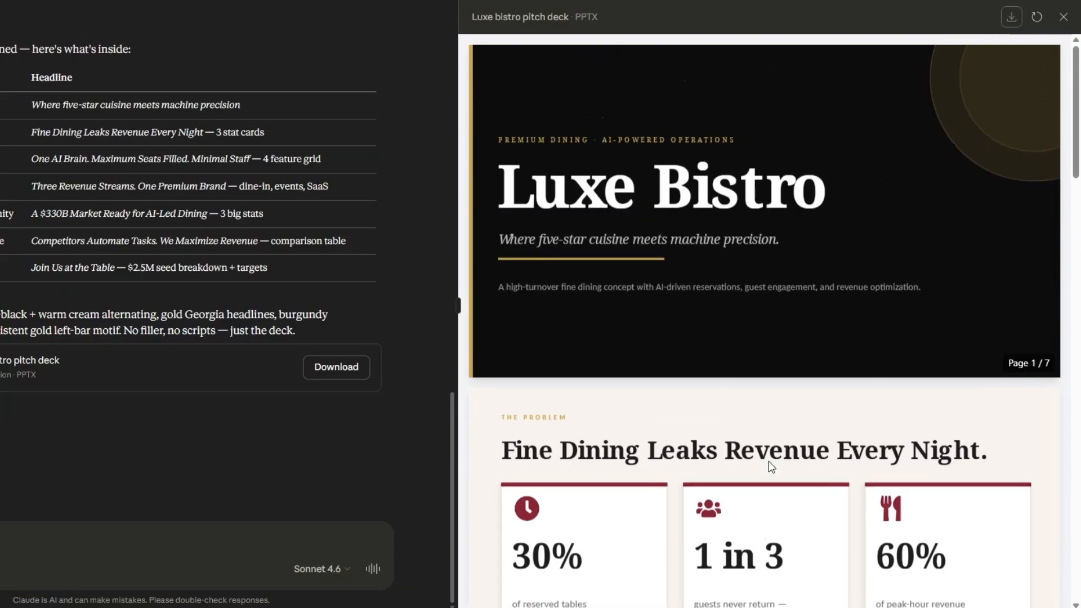
Compare the submitted Luxe Bistro request and Claude's build log with the slides in the generated deck.
scroll(208, 303, up, 10)
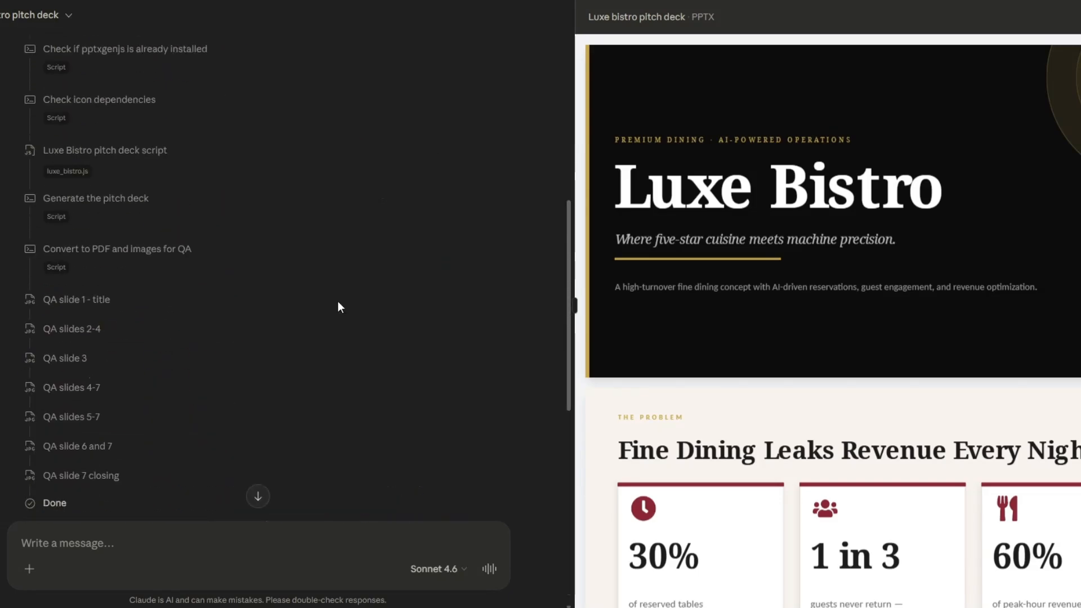
scroll(338, 307, up, 8)
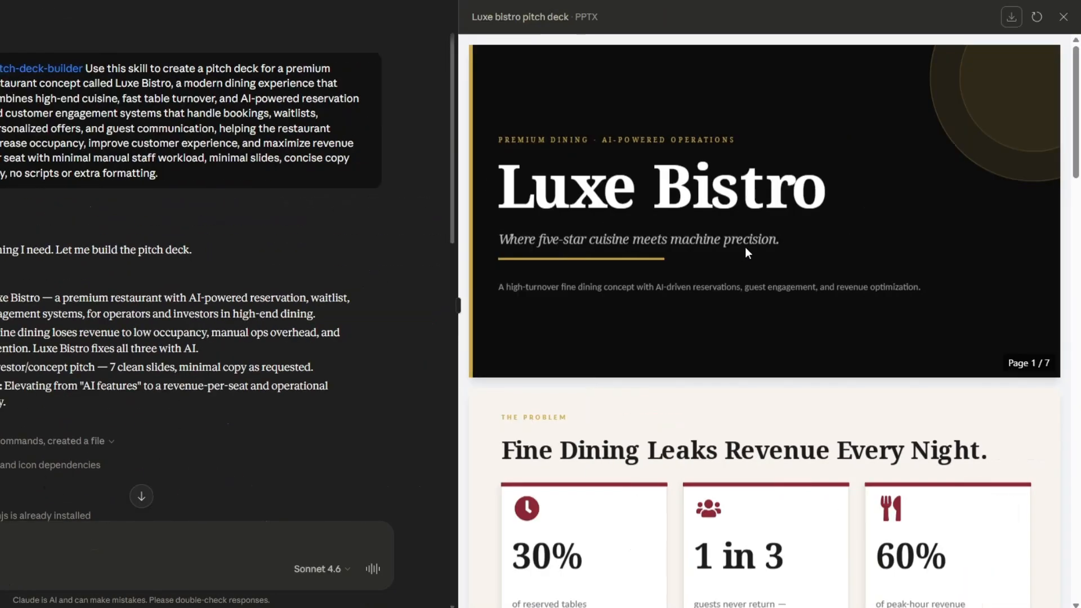
scroll(745, 247, down, 20)
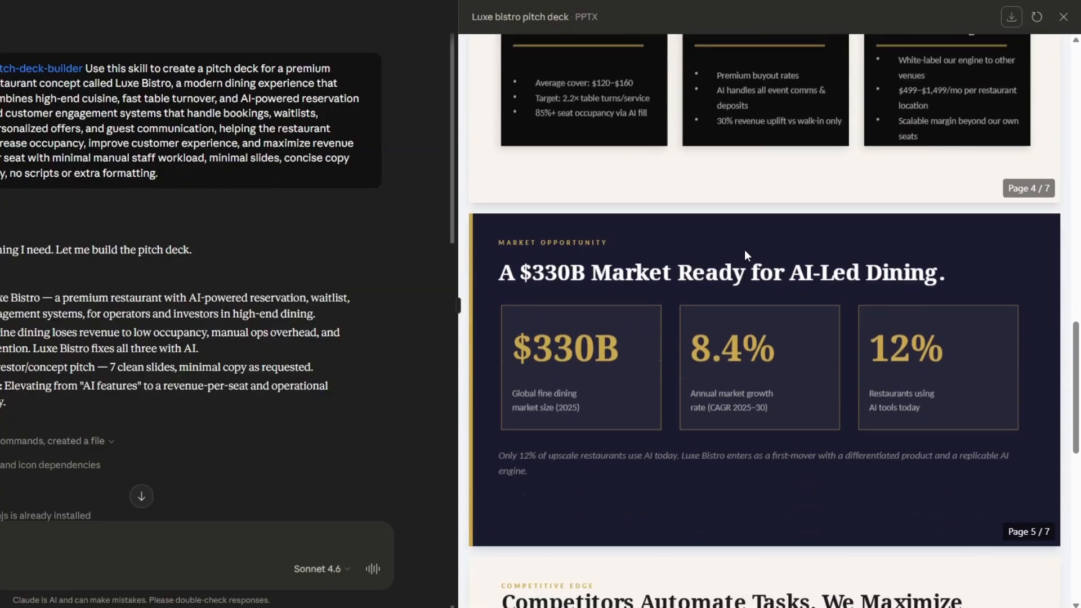
scroll(744, 250, down, 10)
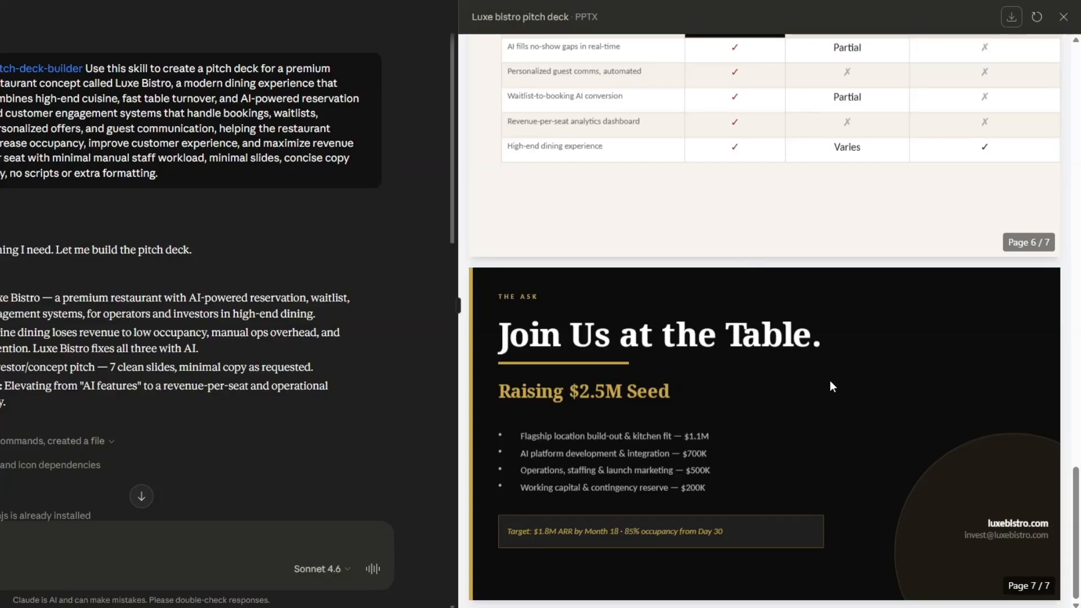
scroll(707, 338, up, 15)
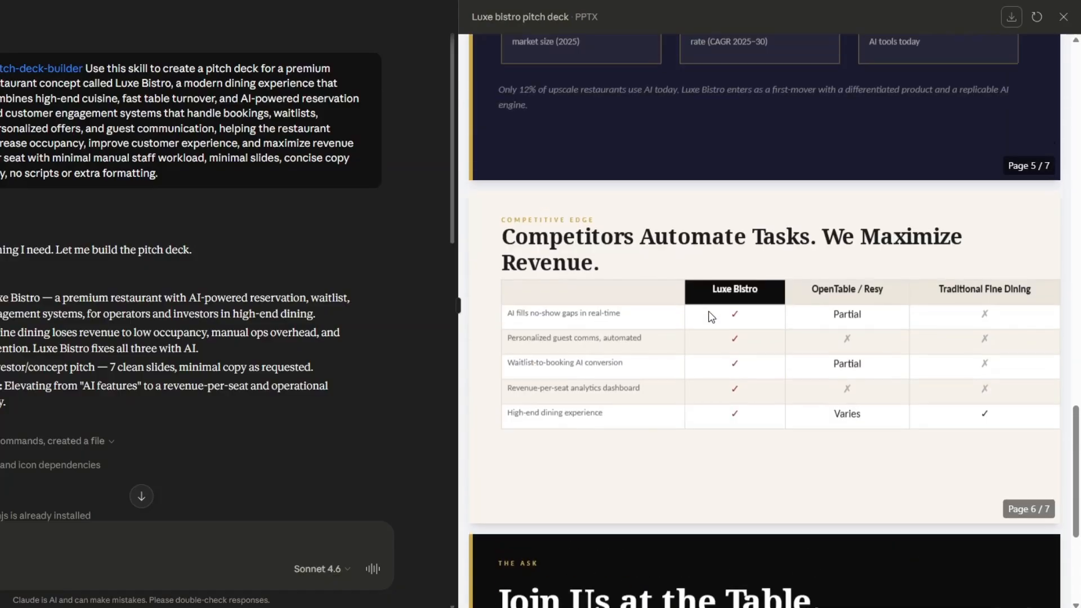
scroll(708, 317, up, 8)
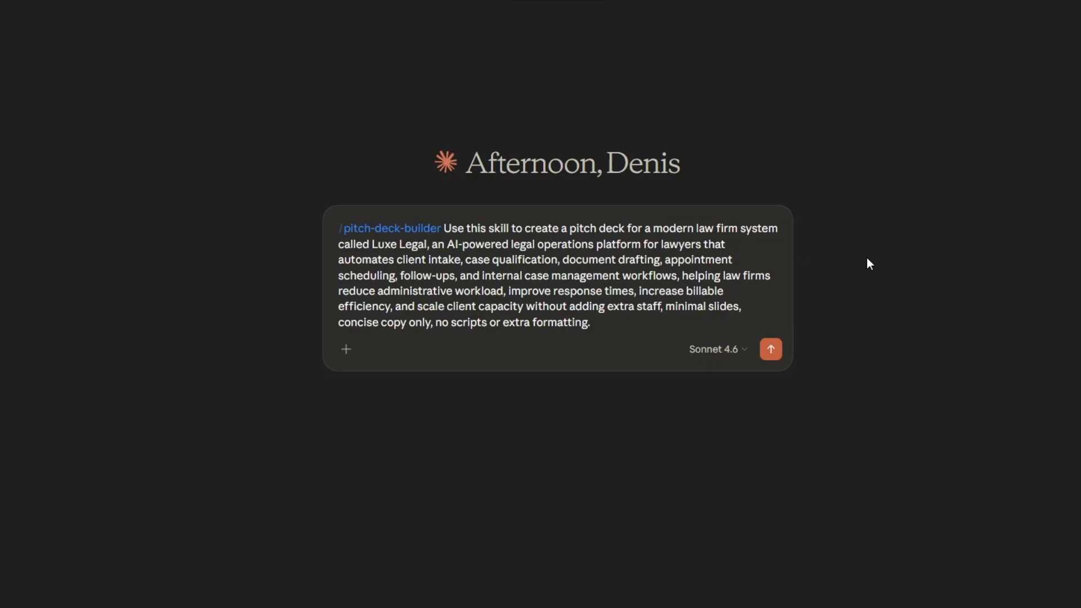
Request a /pitch-deck-builder deck for Luxe Legal, an AI-powered legal operations platform for lawyers, with minimal slides, concise copy only, no scripts or extra formatting.
click(770, 349)
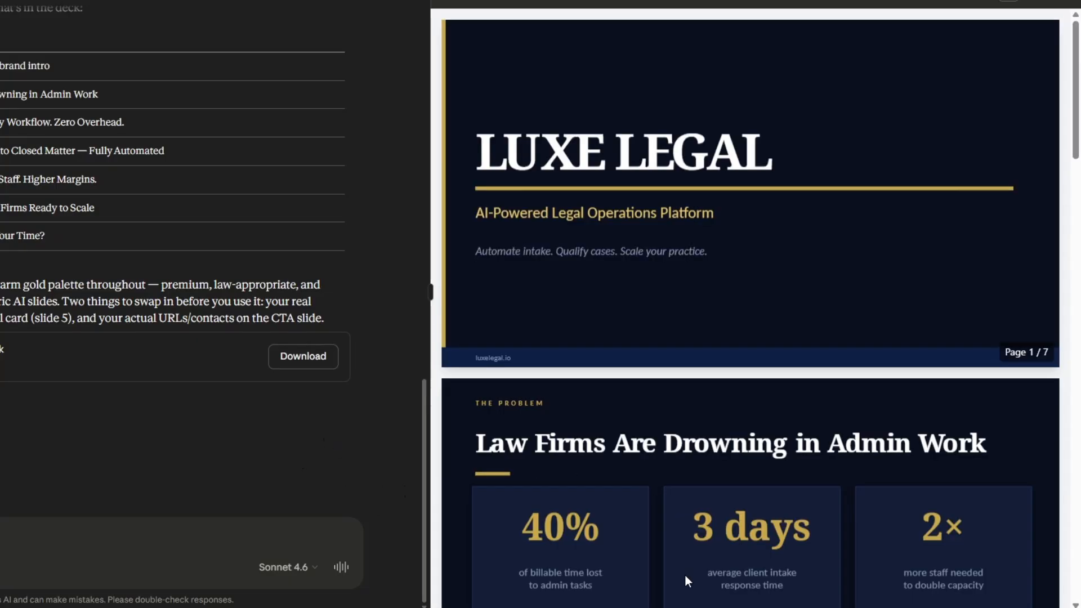
Review the Luxe Legal request, the build log and slide summary, and skim the generated deck preview.
scroll(486, 333, up, 15)
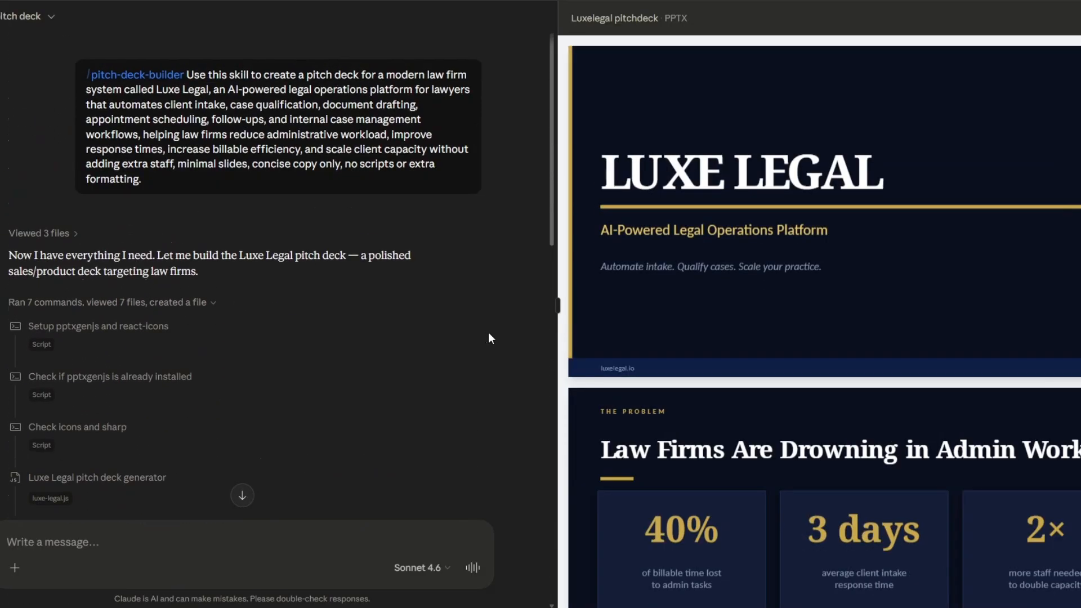
scroll(448, 251, down, 15)
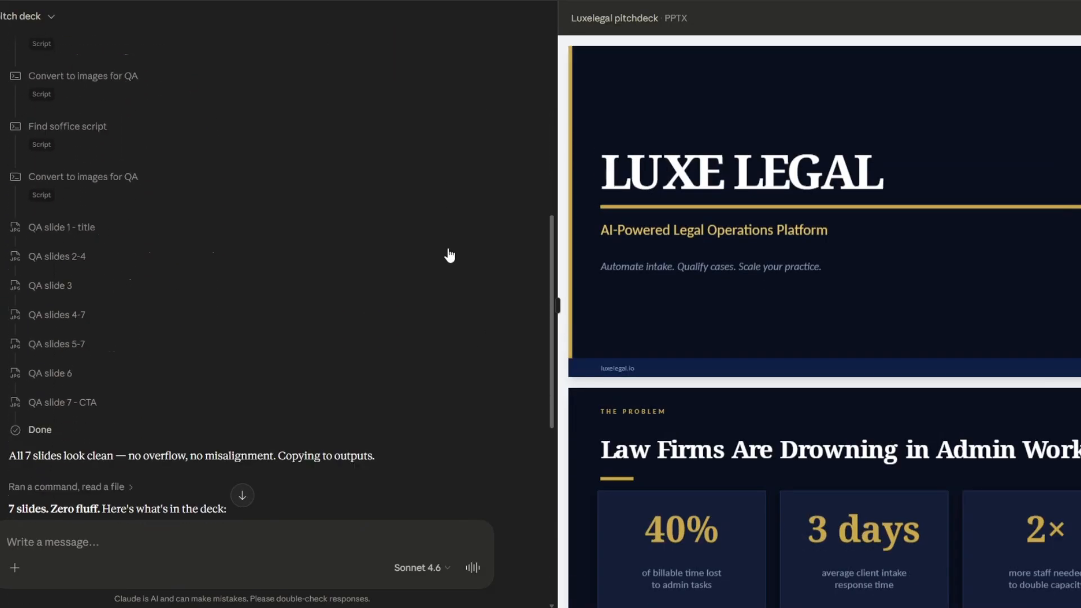
scroll(449, 251, up, 1)
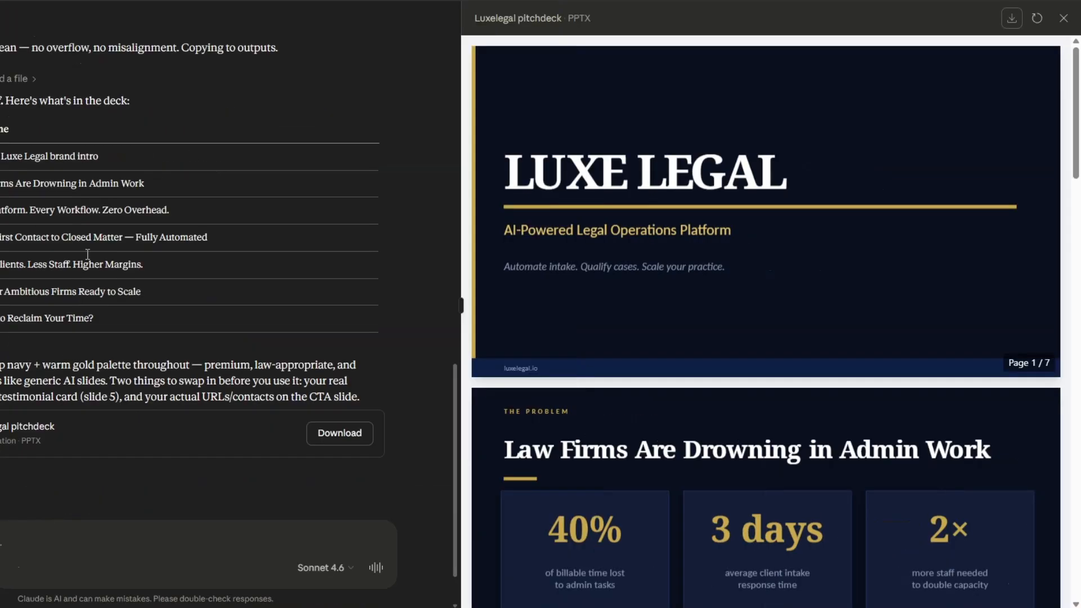
scroll(755, 228, down, 10)
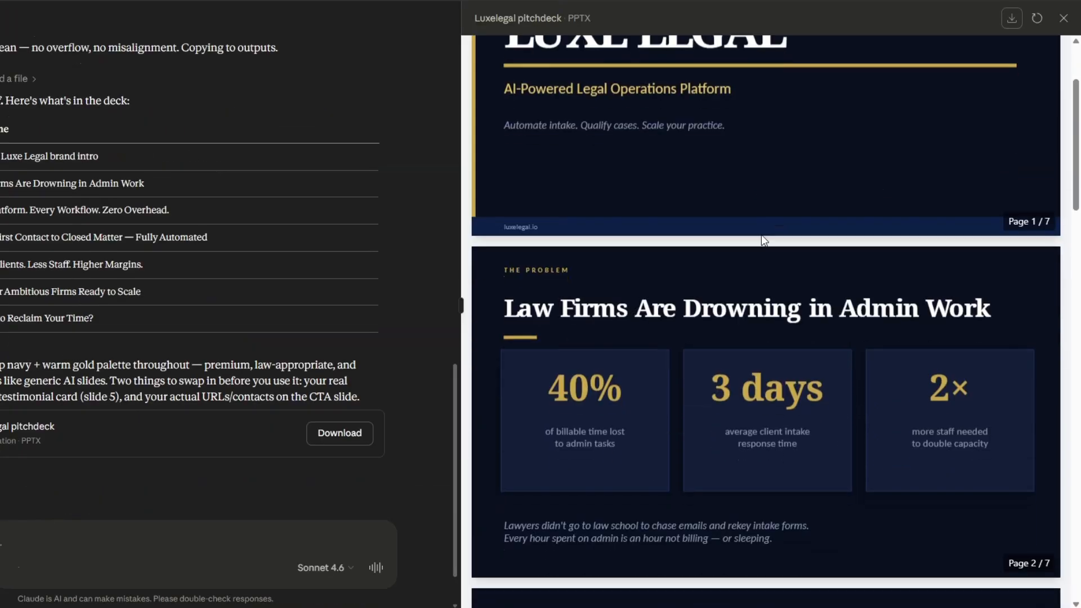
scroll(759, 239, down, 15)
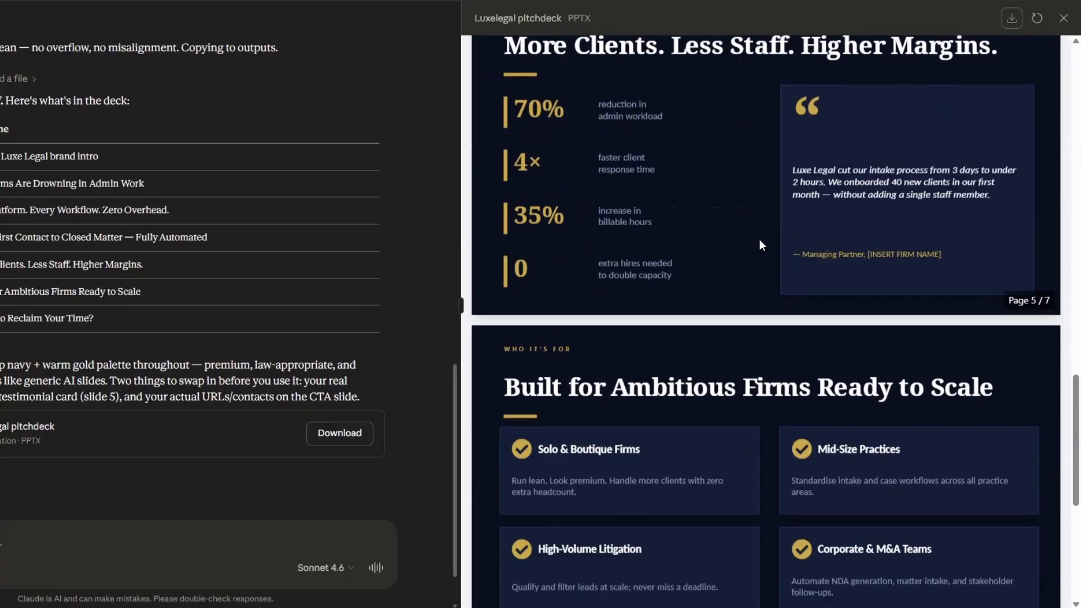
scroll(759, 240, up, 15)
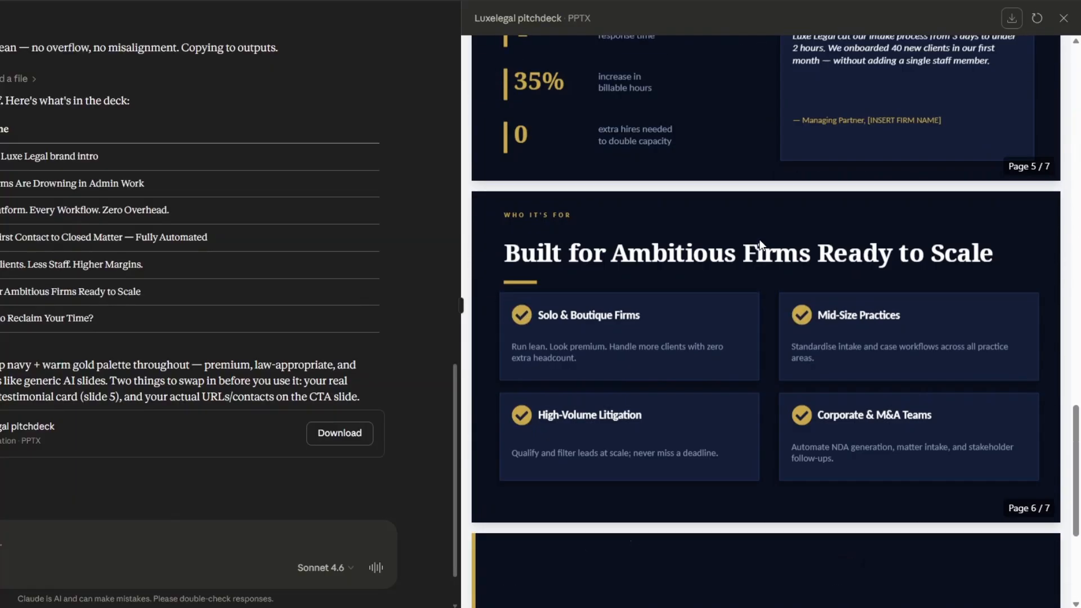
scroll(760, 240, up, 10)
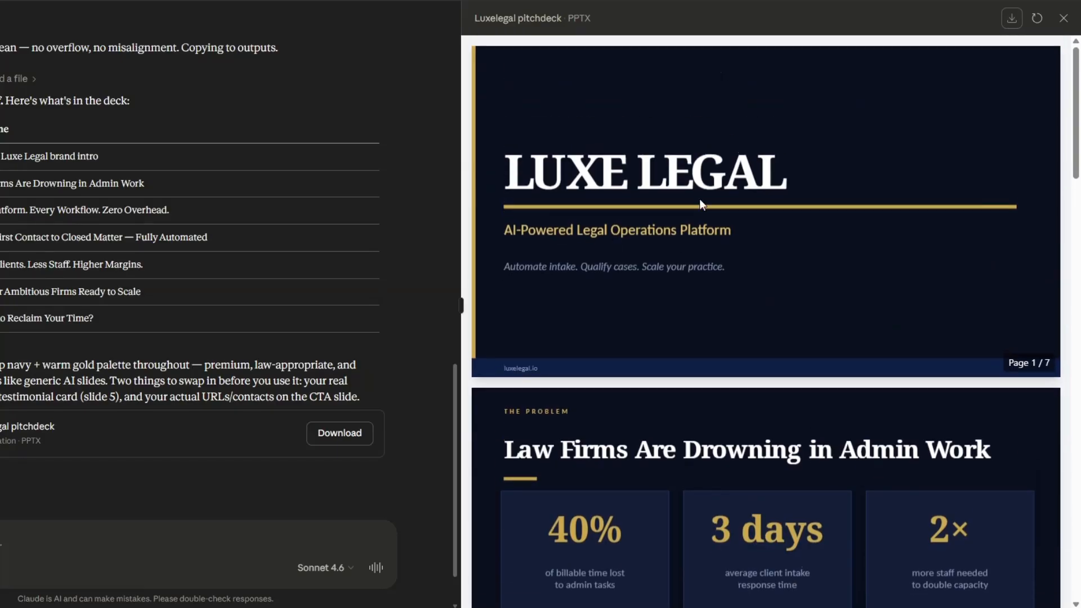
Examine the Luxe Legal deck from the problem slide through solution, workflow, results and target firms to the closing call to action.
scroll(700, 200, down, 5)
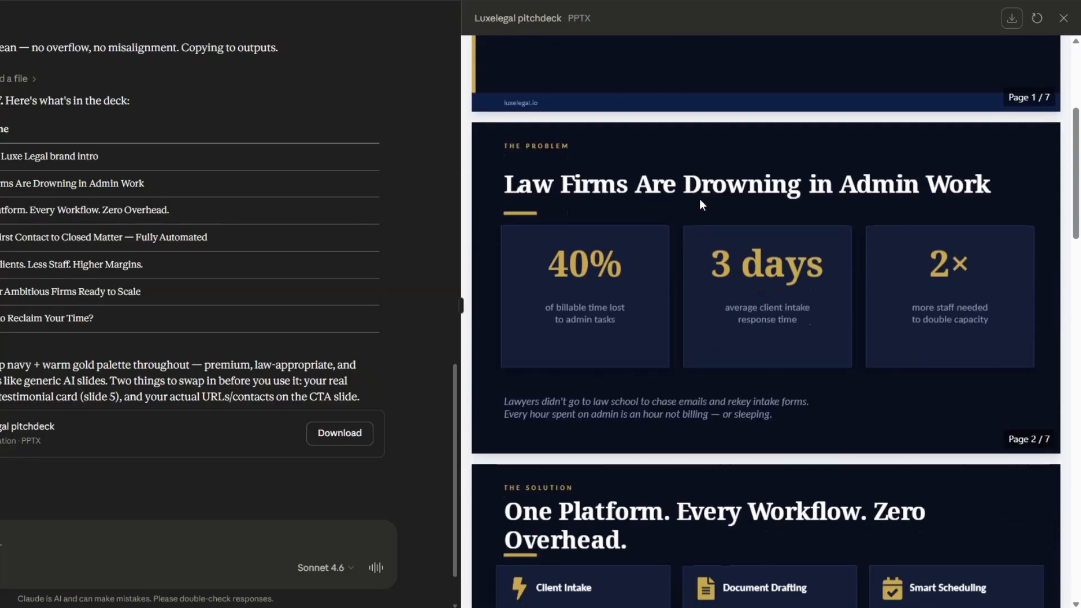
scroll(951, 224, down, 2)
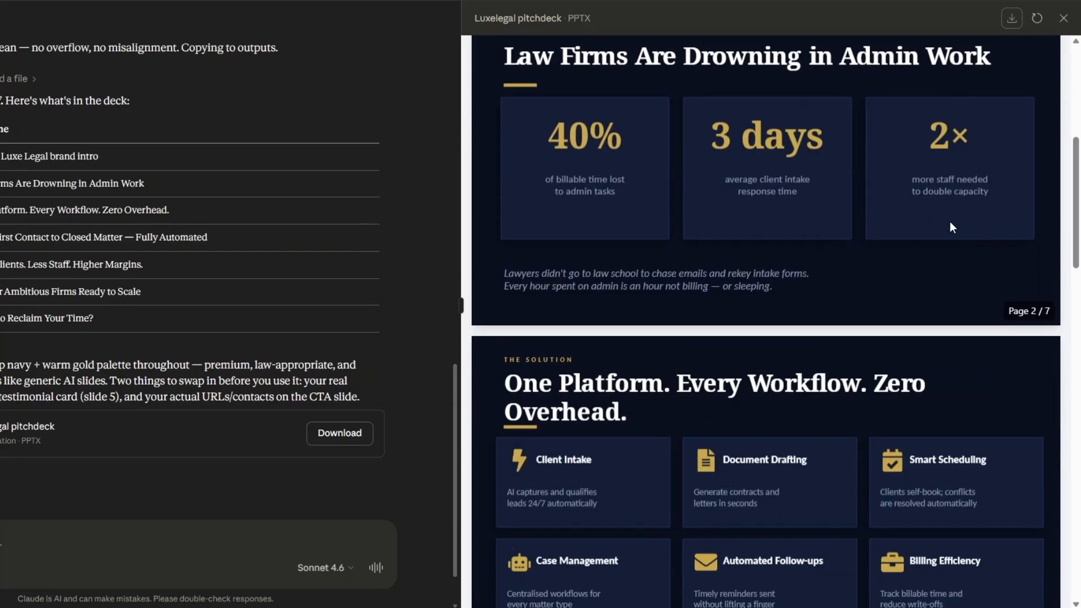
scroll(951, 222, down, 4)
scroll(950, 222, up, 1)
scroll(951, 223, down, 1)
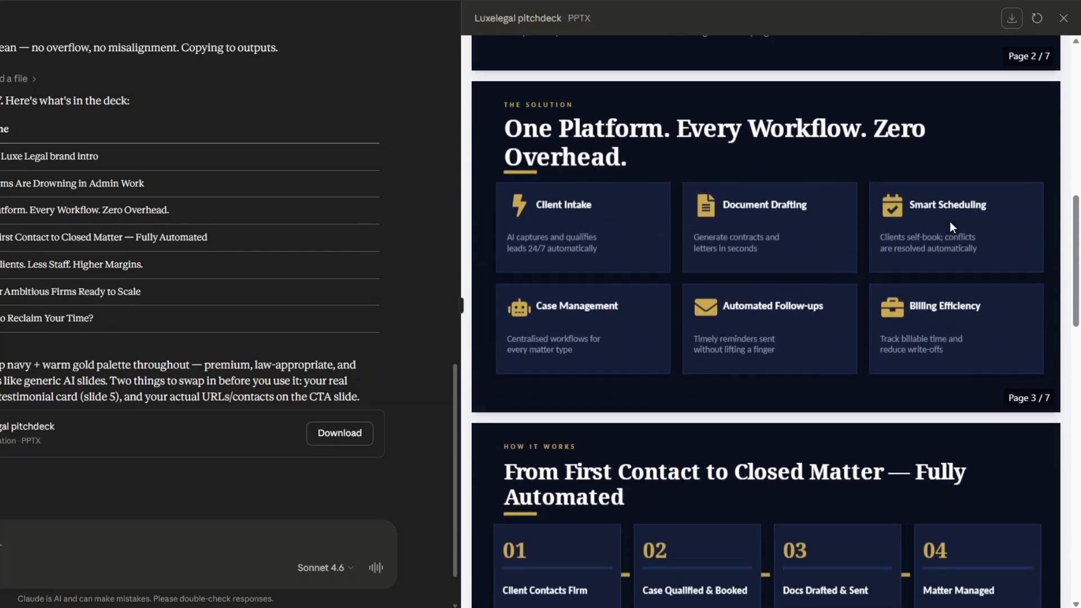
scroll(950, 225, down, 5)
scroll(950, 226, down, 5)
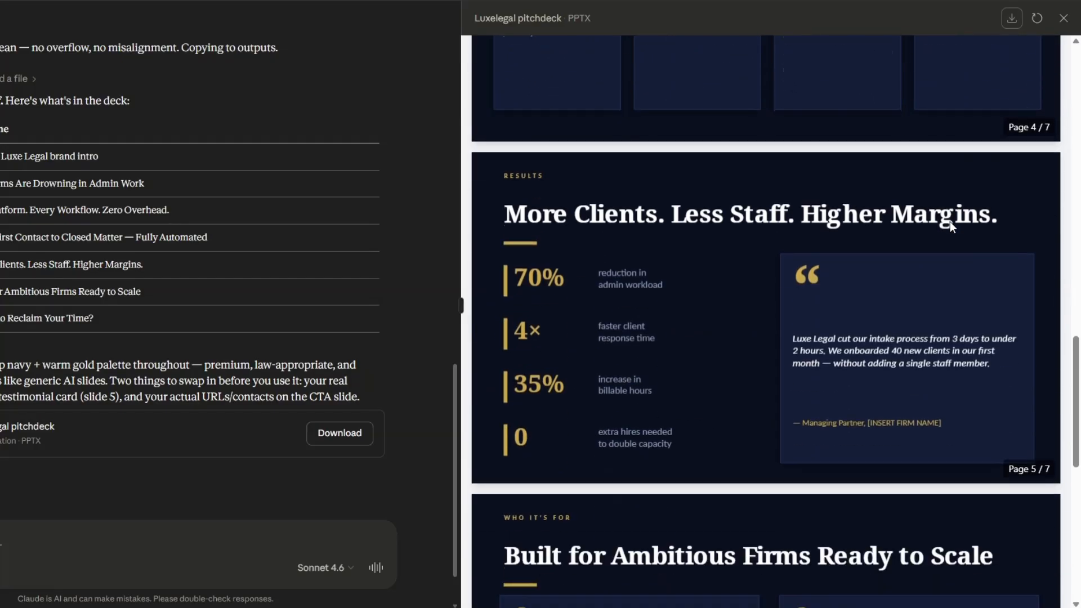
scroll(951, 221, down, 5)
scroll(949, 223, down, 3)
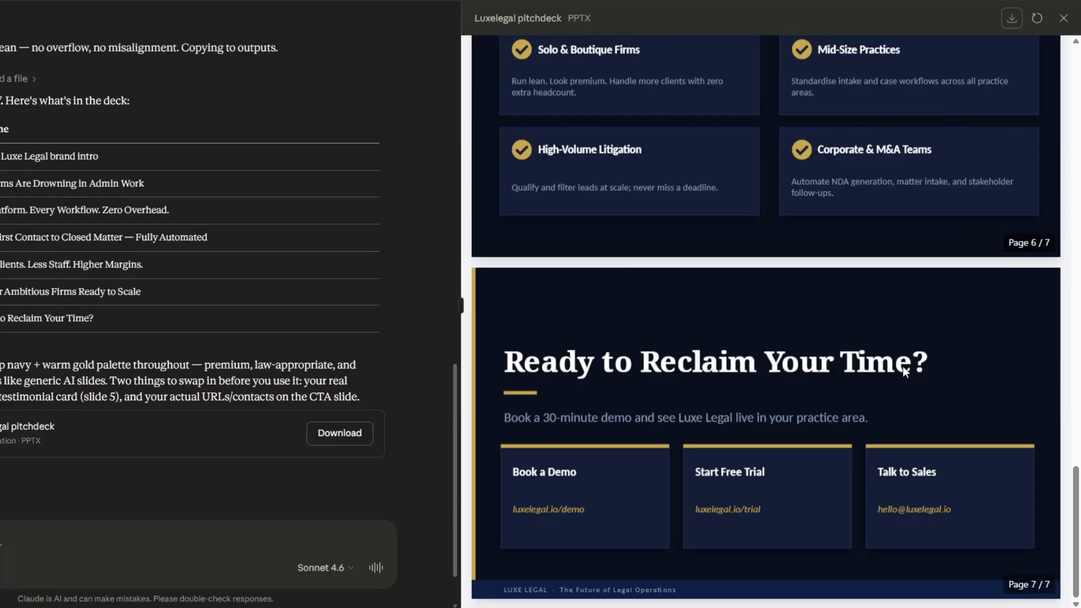
scroll(903, 366, up, 20)
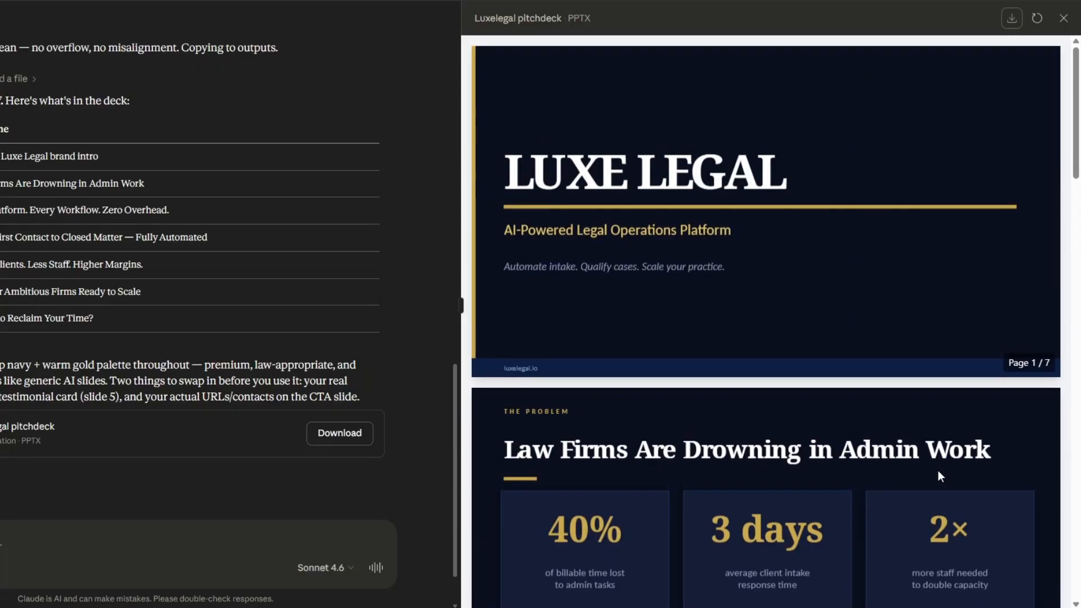
Download the Luxe Legal pitch deck as a PPTX file and recheck the submitted request in the conversation.
click(347, 434)
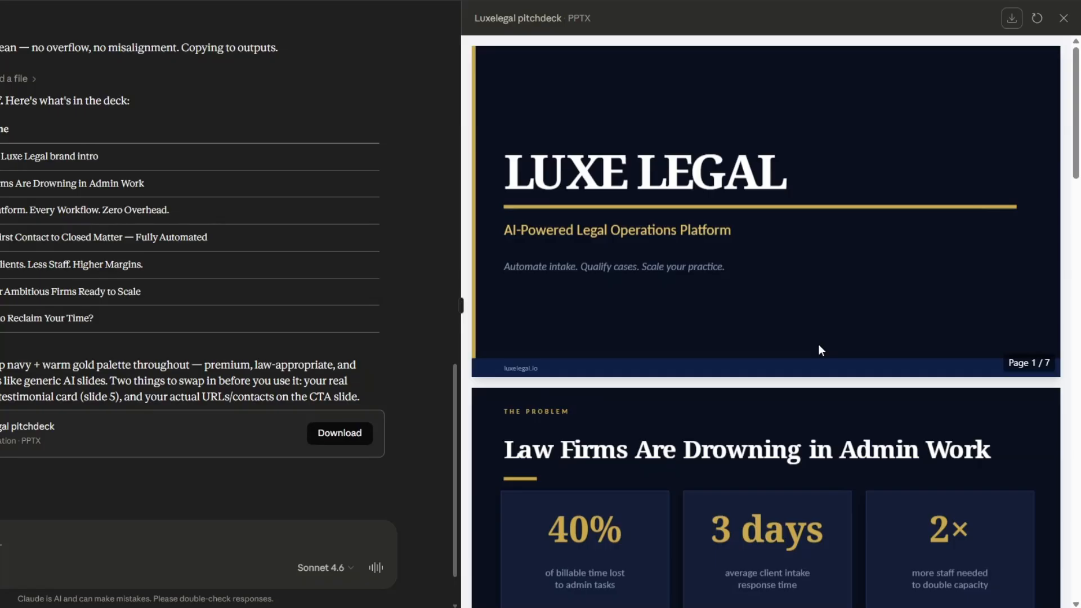
click(331, 257)
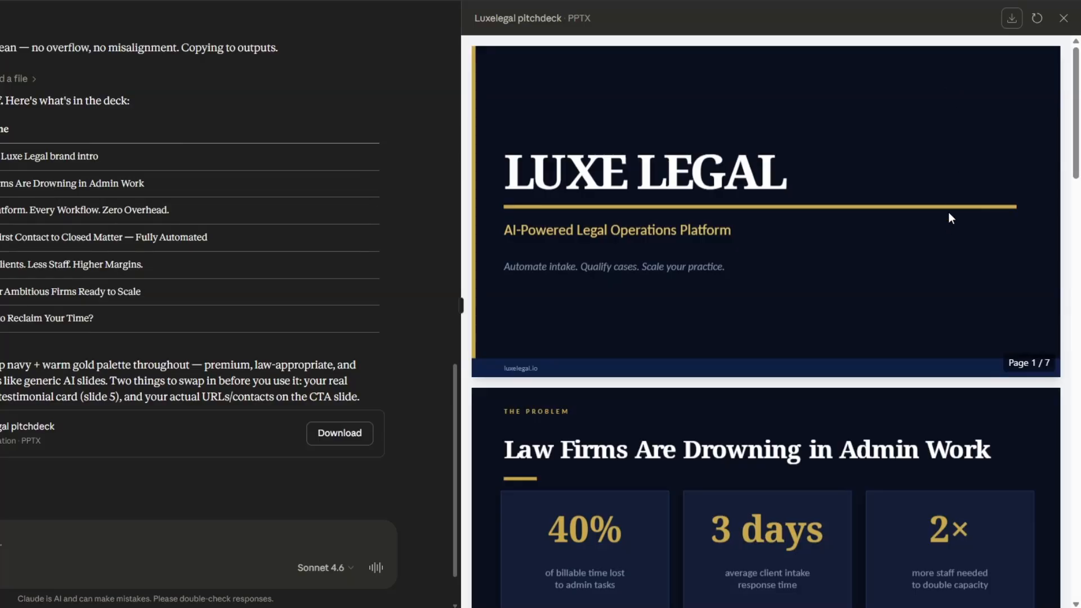
scroll(422, 261, up, 10)
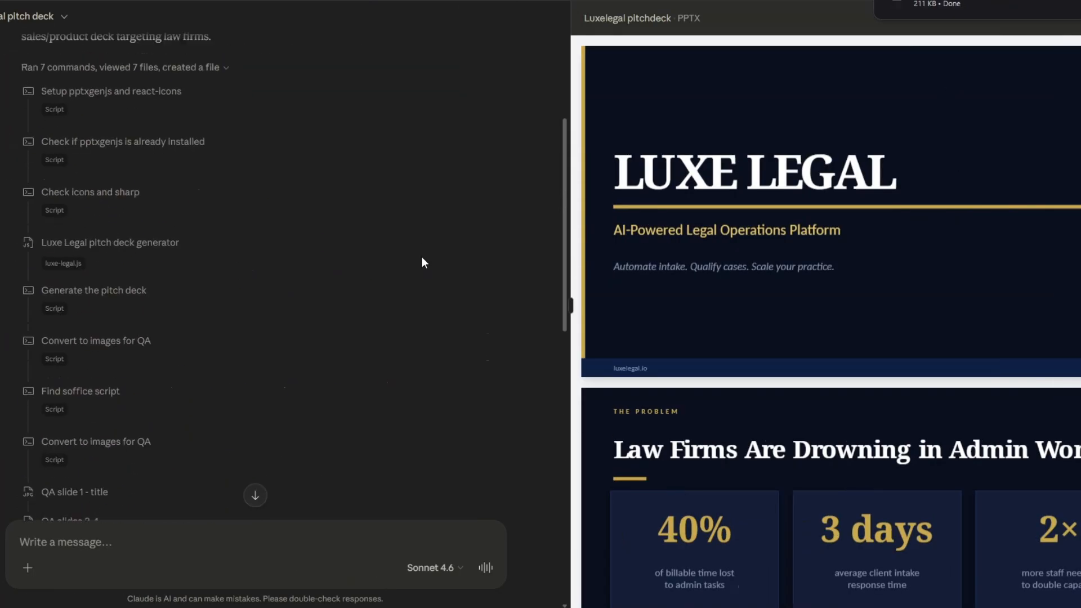
scroll(423, 259, up, 4)
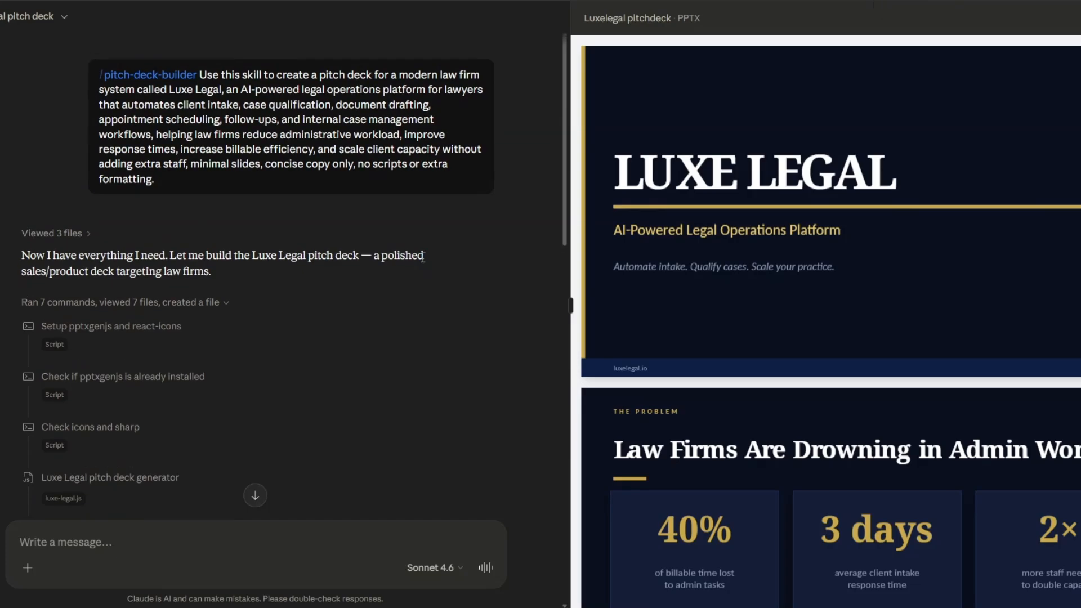
Review the rest of the Luxe Legal build log and slide summary, and recheck the previewed deck from title slide to closing call to action.
scroll(422, 257, down, 15)
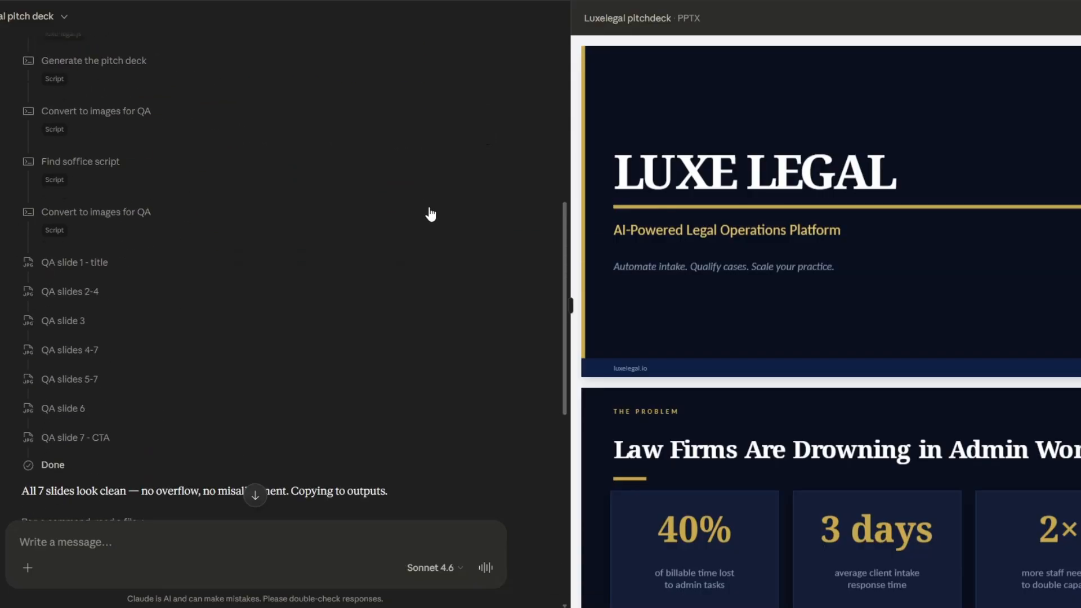
scroll(431, 215, down, 3)
scroll(958, 242, down, 15)
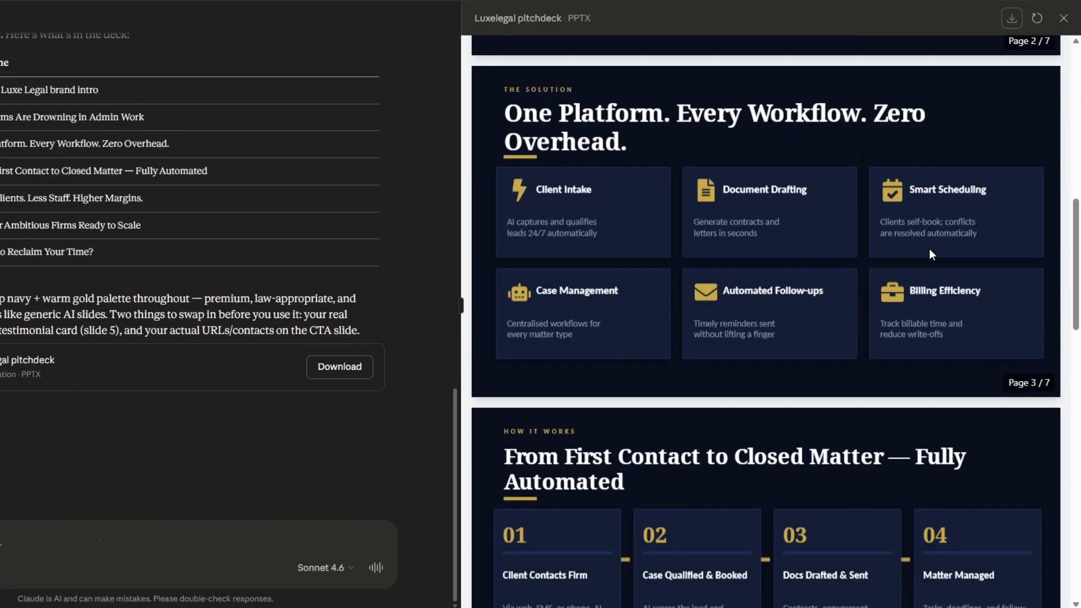
scroll(930, 255, down, 10)
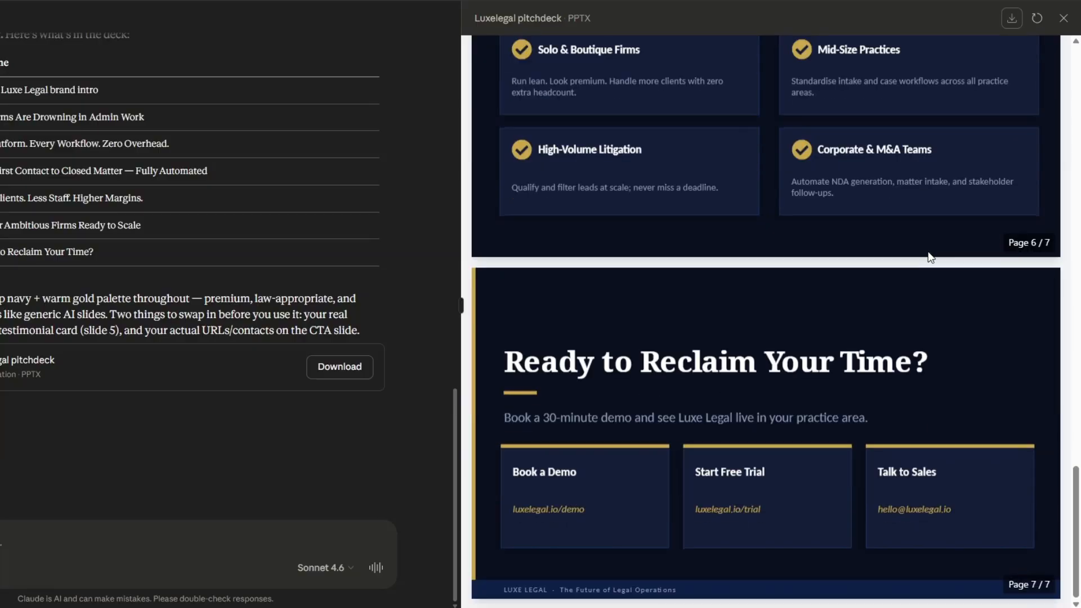
scroll(931, 256, up, 20)
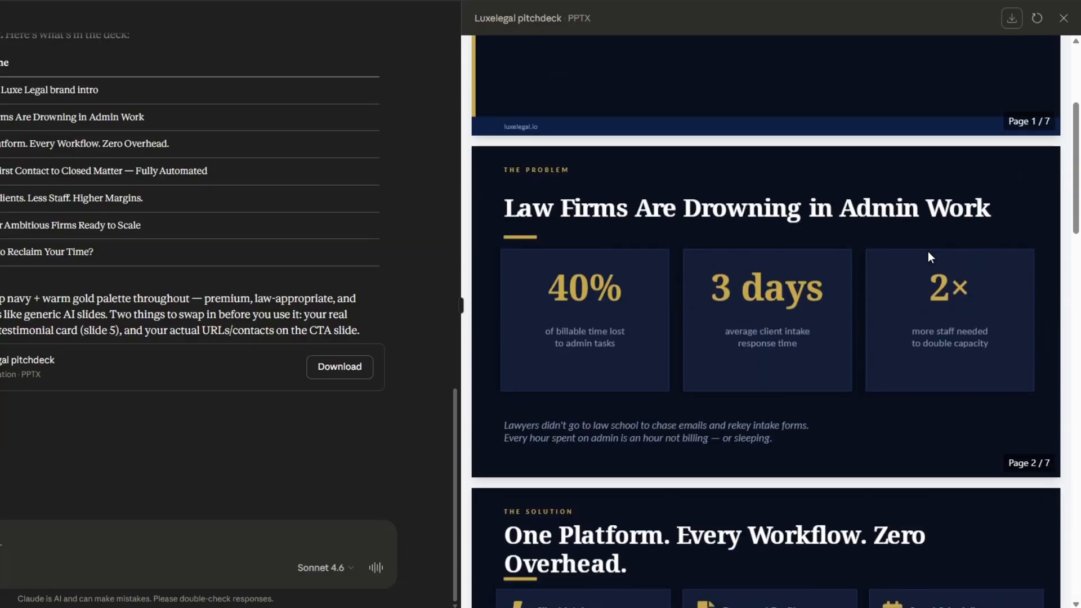
scroll(929, 257, up, 5)
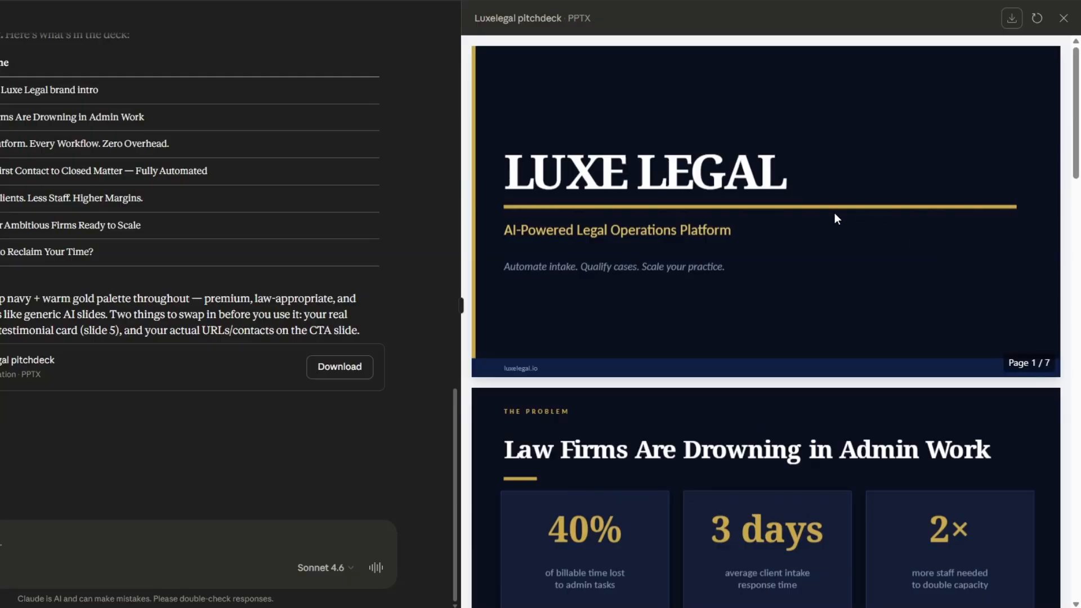
scroll(706, 200, down, 20)
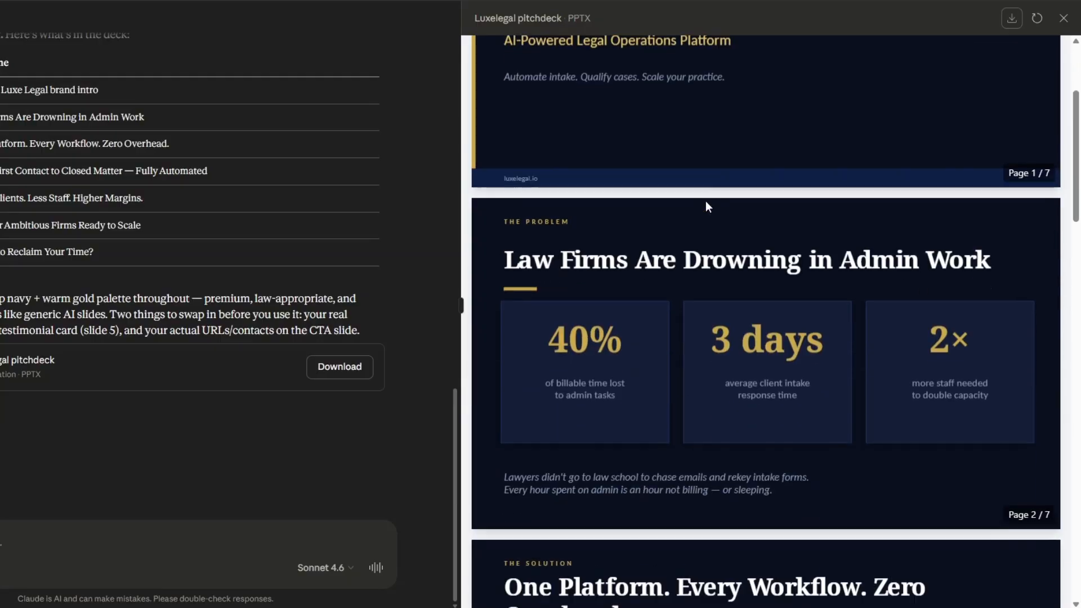
scroll(706, 203, down, 13)
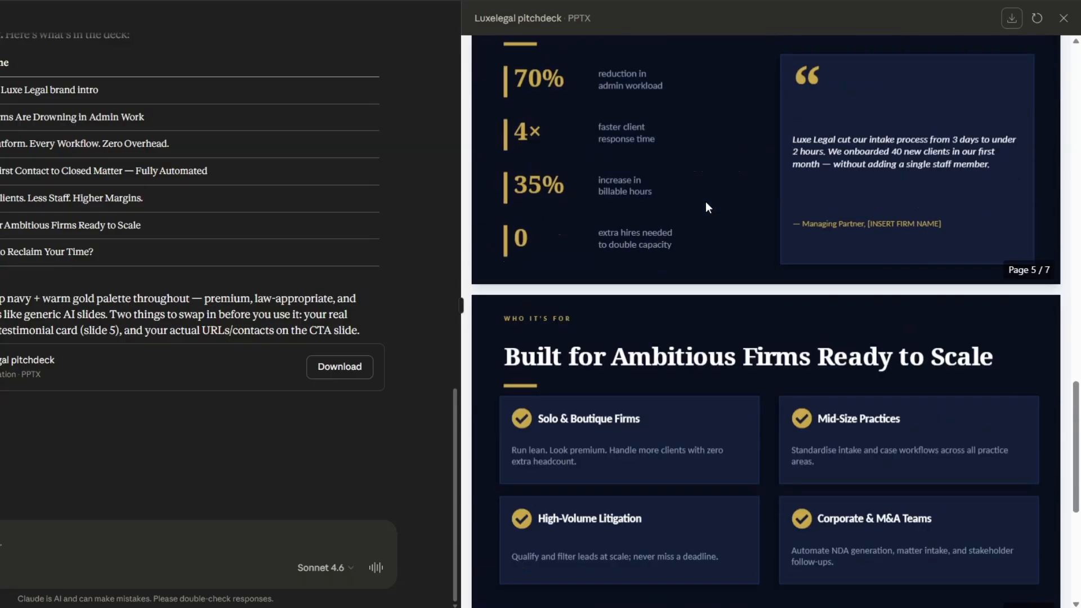
scroll(706, 202, up, 6)
scroll(707, 204, up, 20)
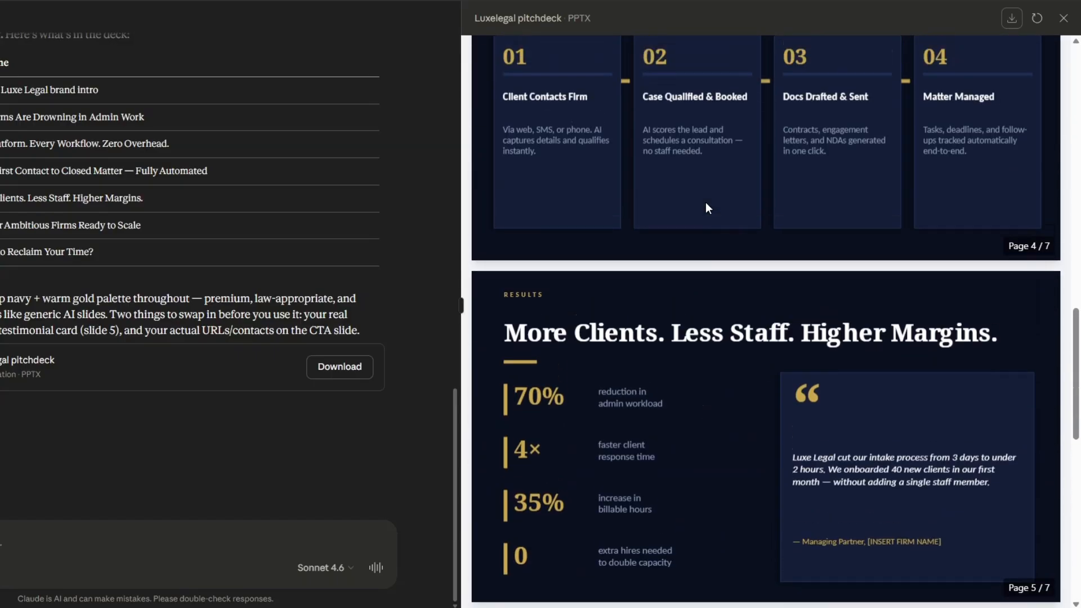
scroll(707, 204, up, 1)
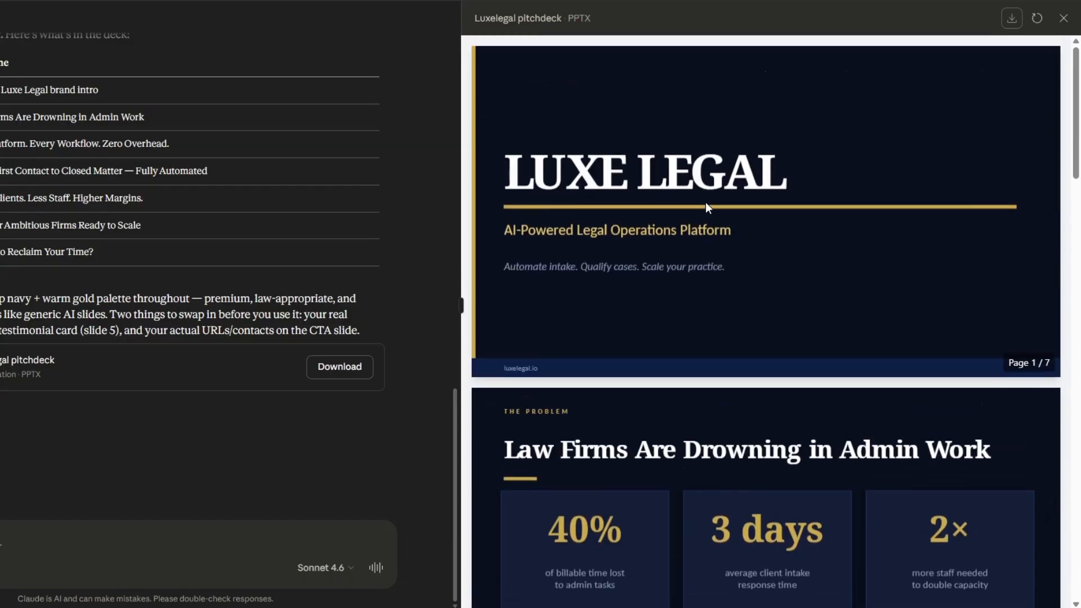